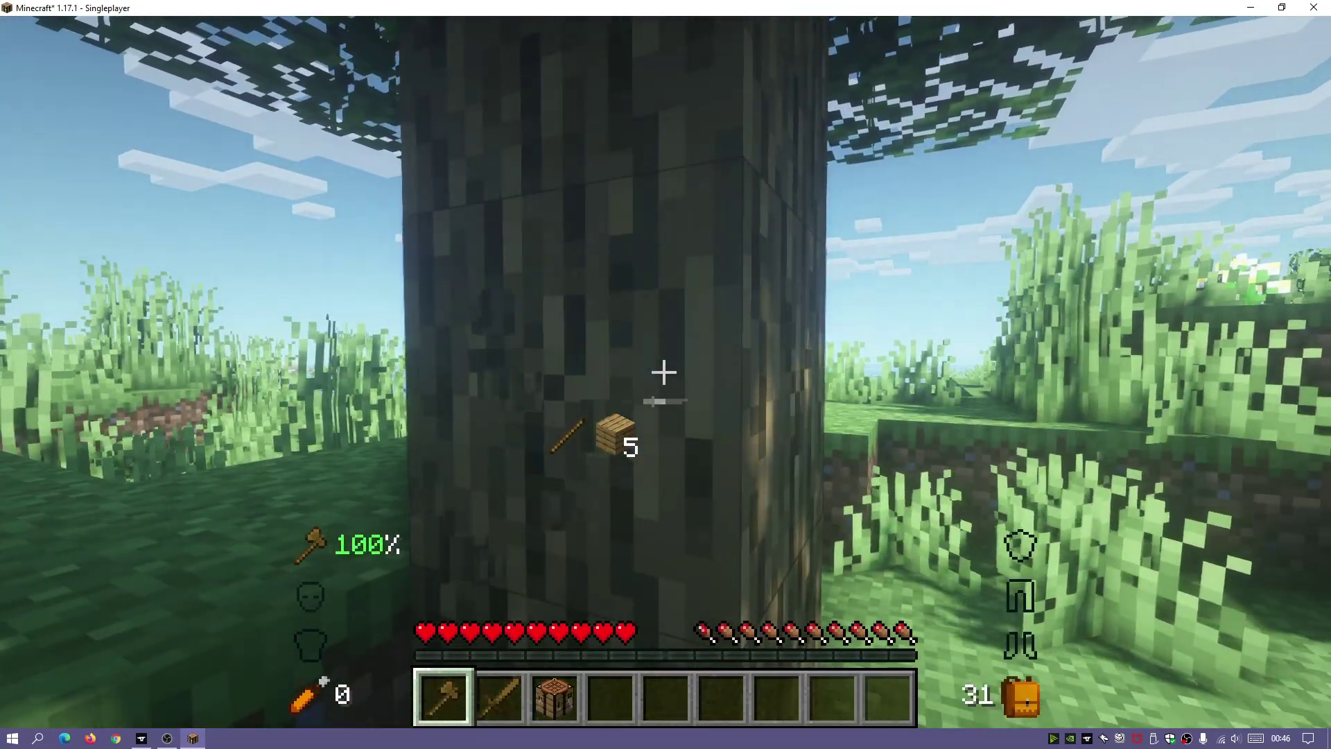
Chop down the oak tree for logs, then walk out to the grassy shoreline
click(663, 372)
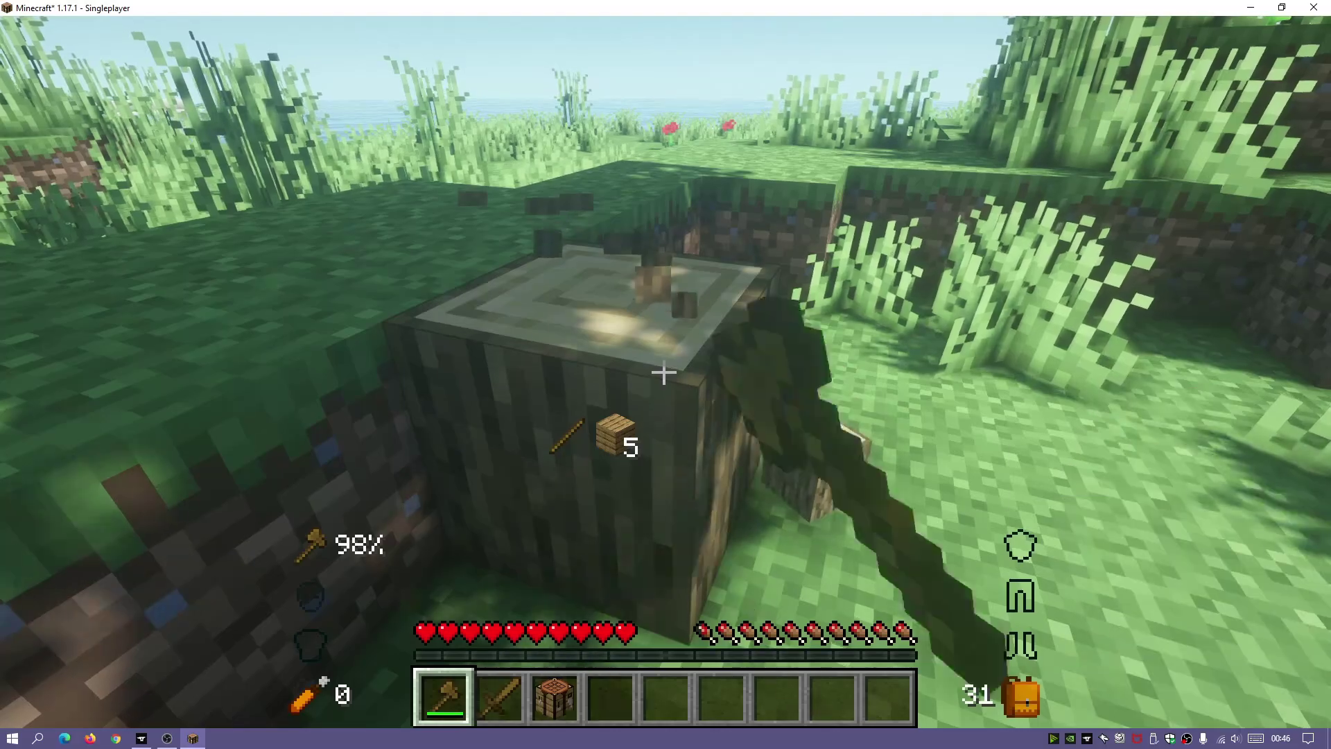
click(664, 372)
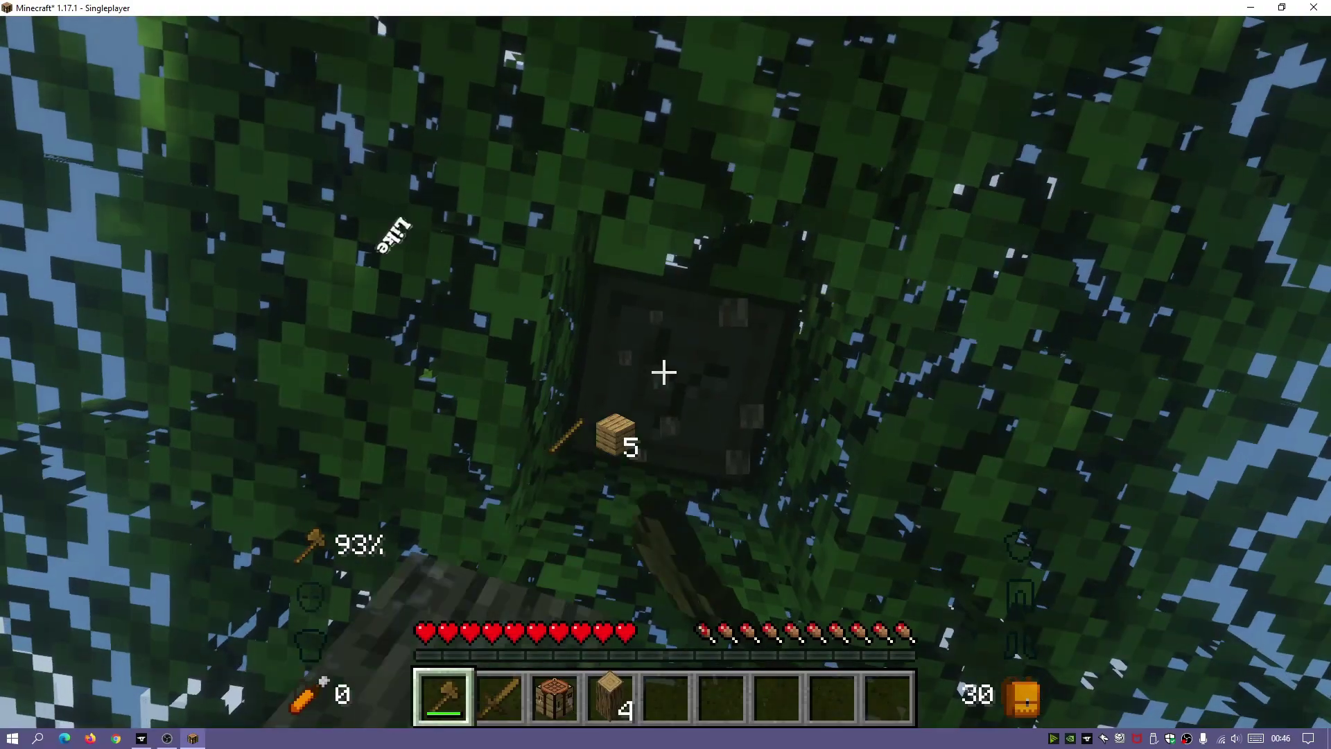
click(663, 373)
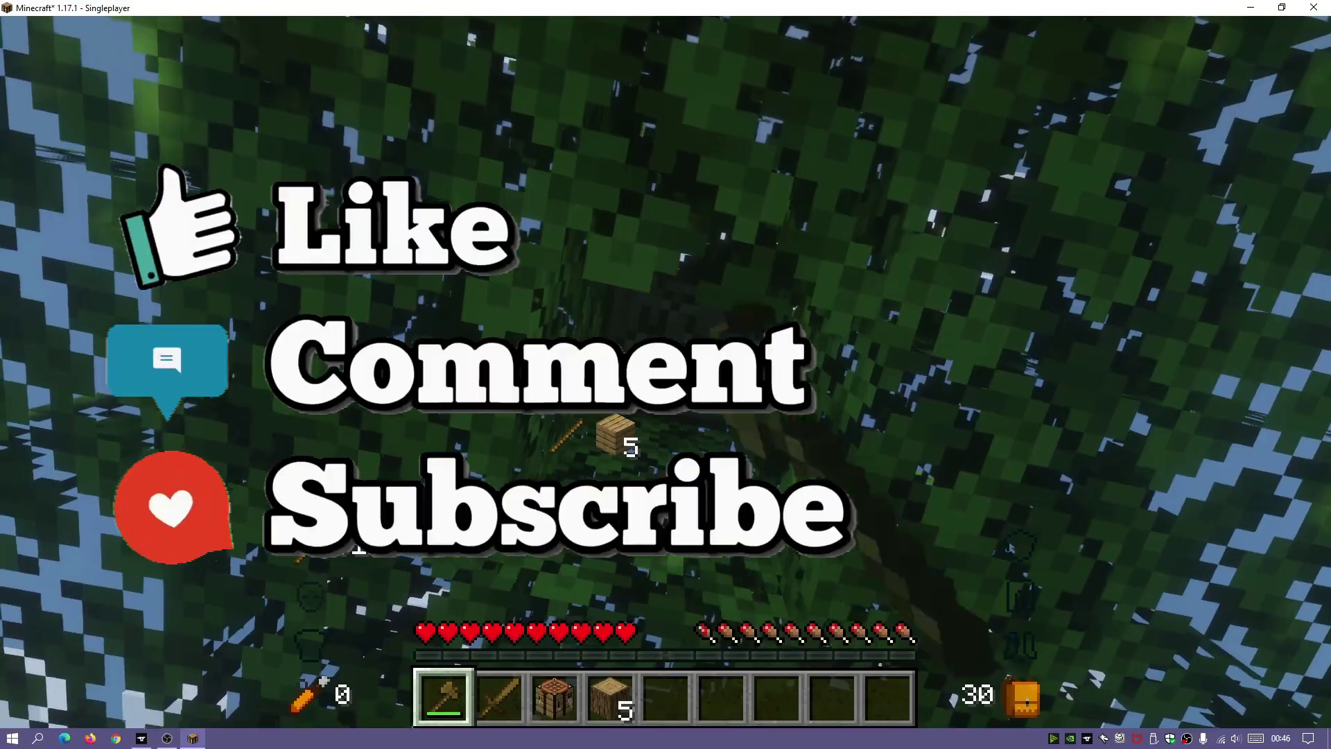
click(664, 373)
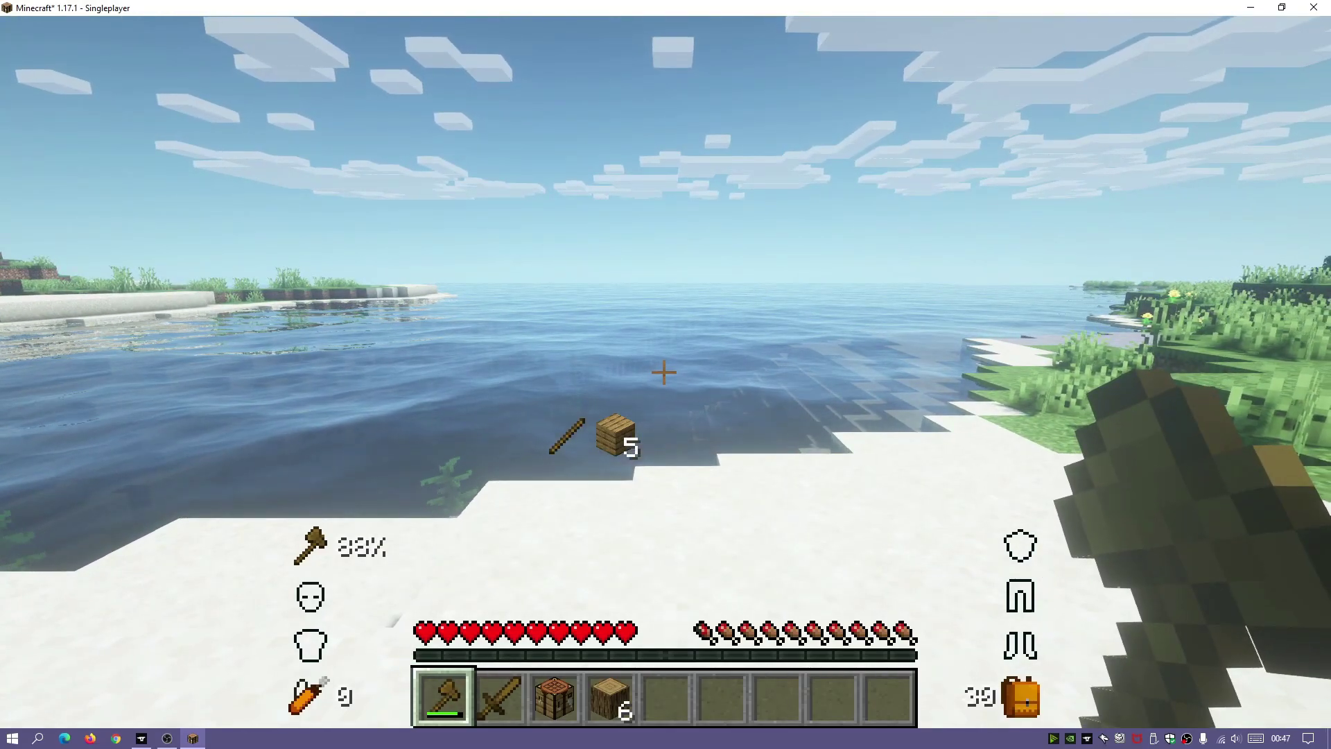
key(w)
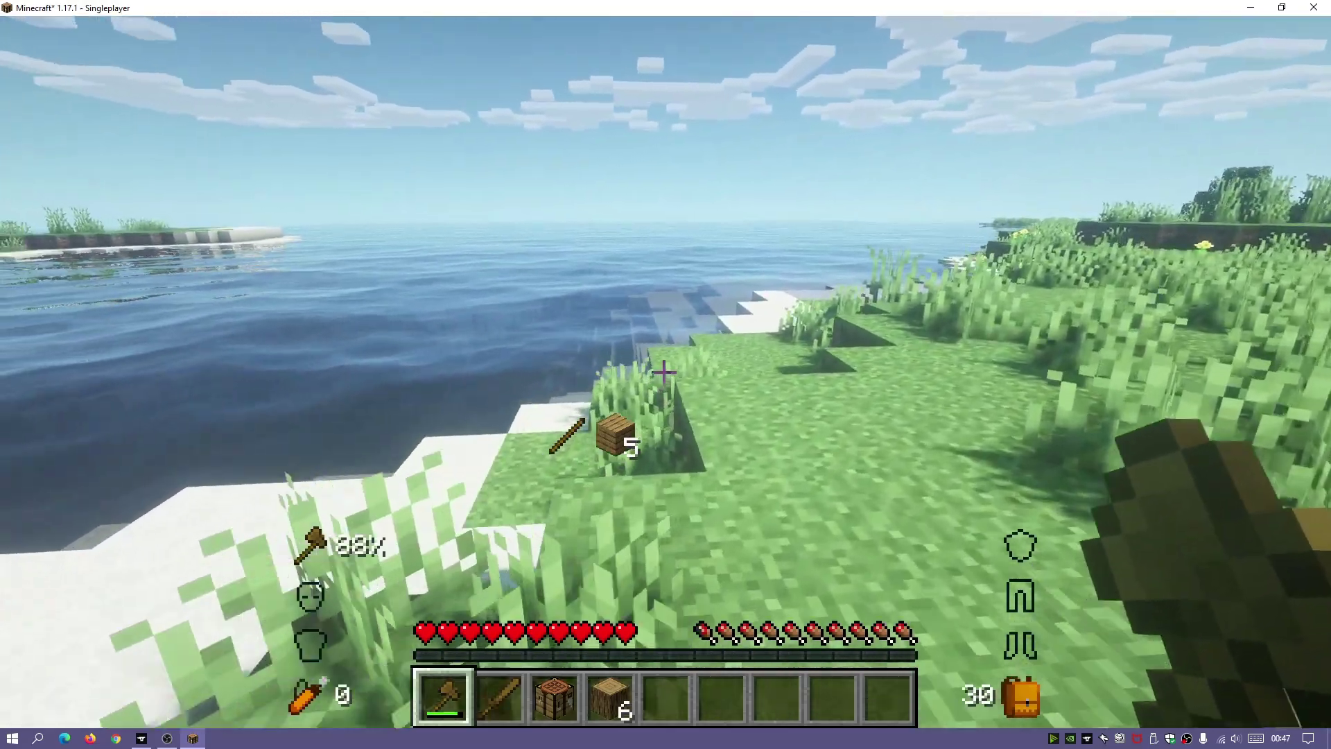
key(w)
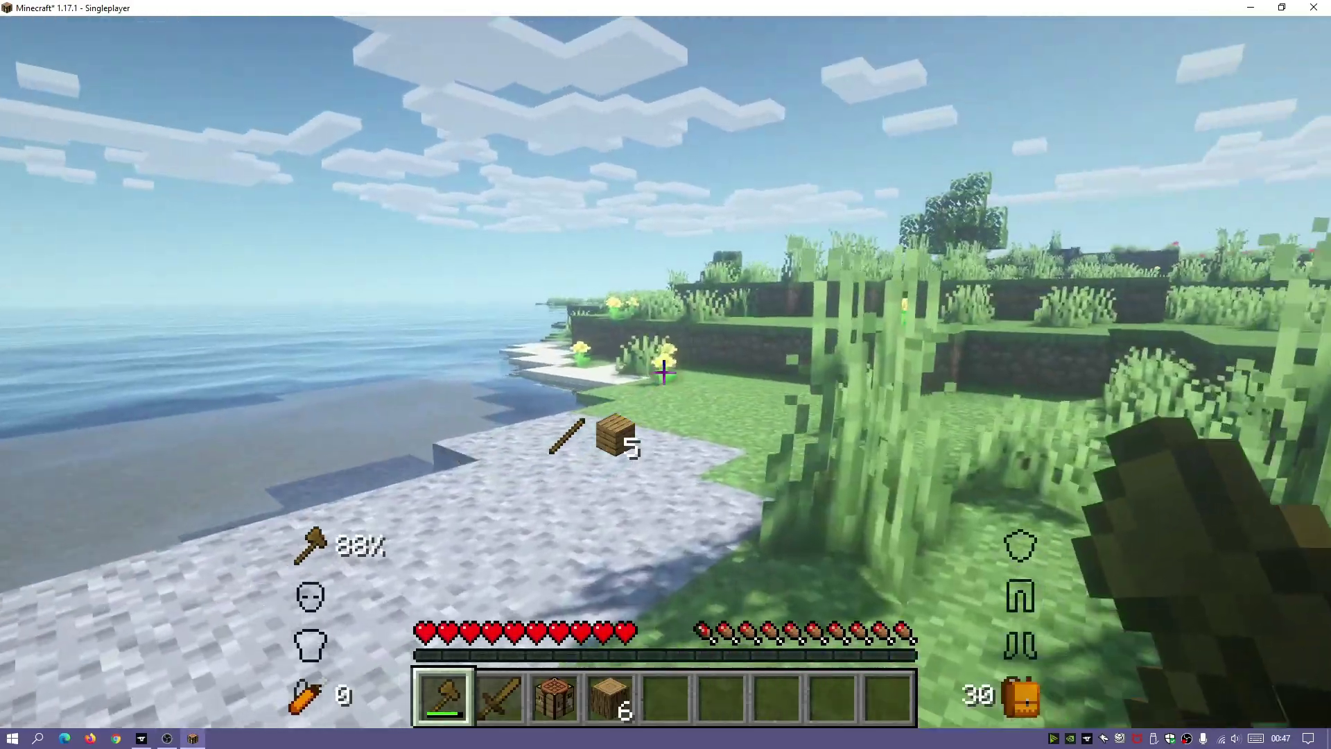
key(Escape)
click(581, 452)
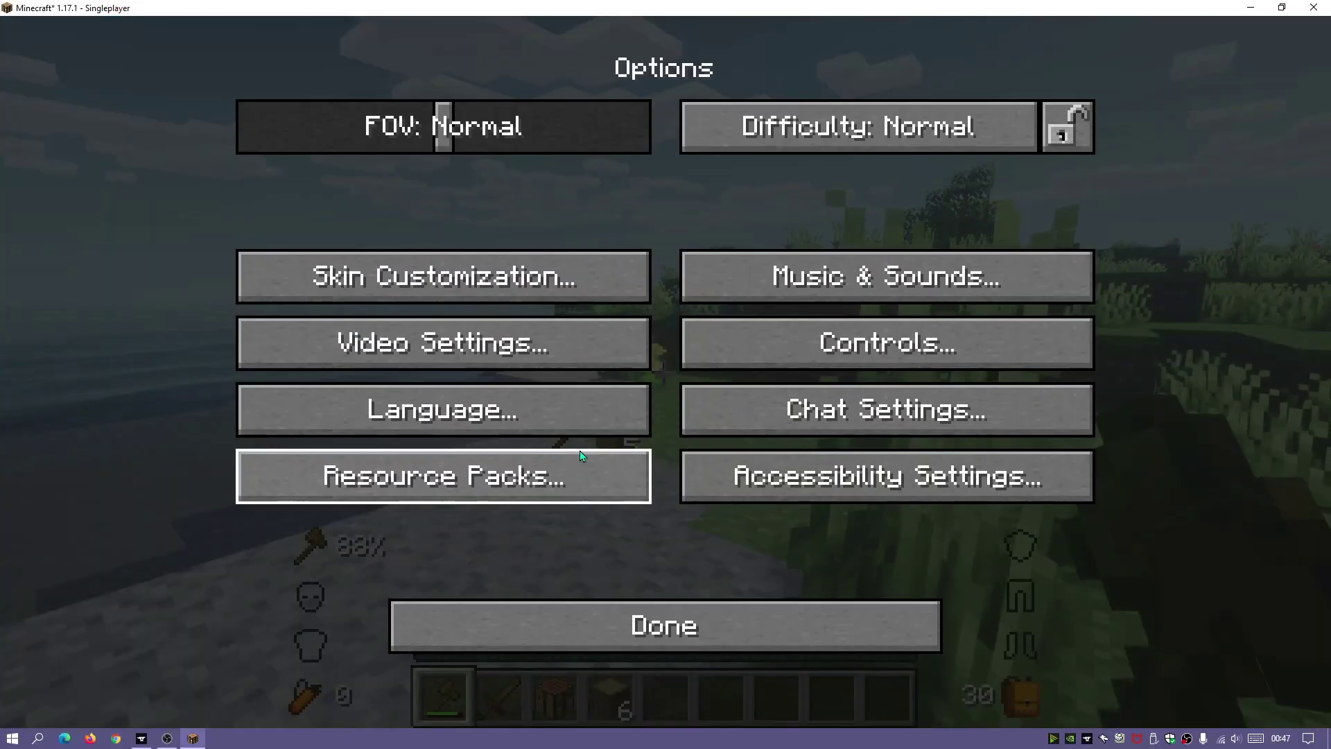
click(459, 347)
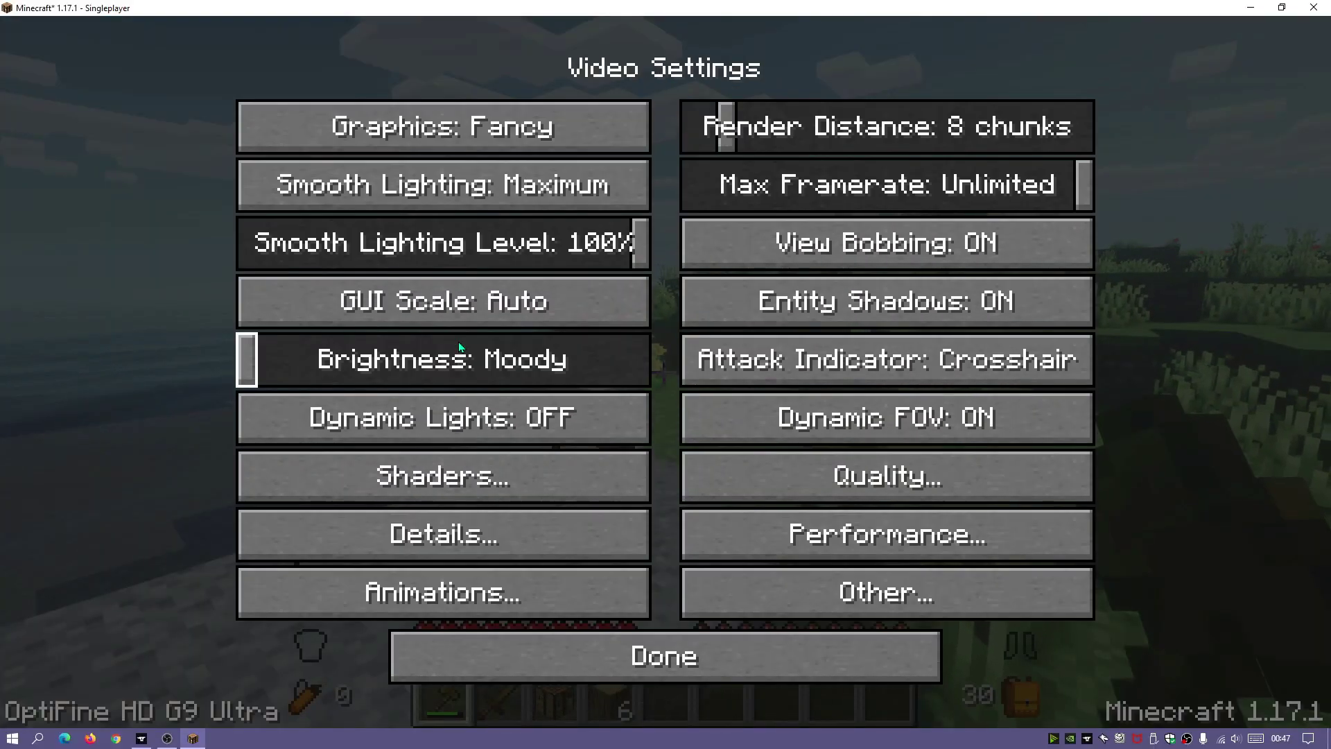
click(483, 481)
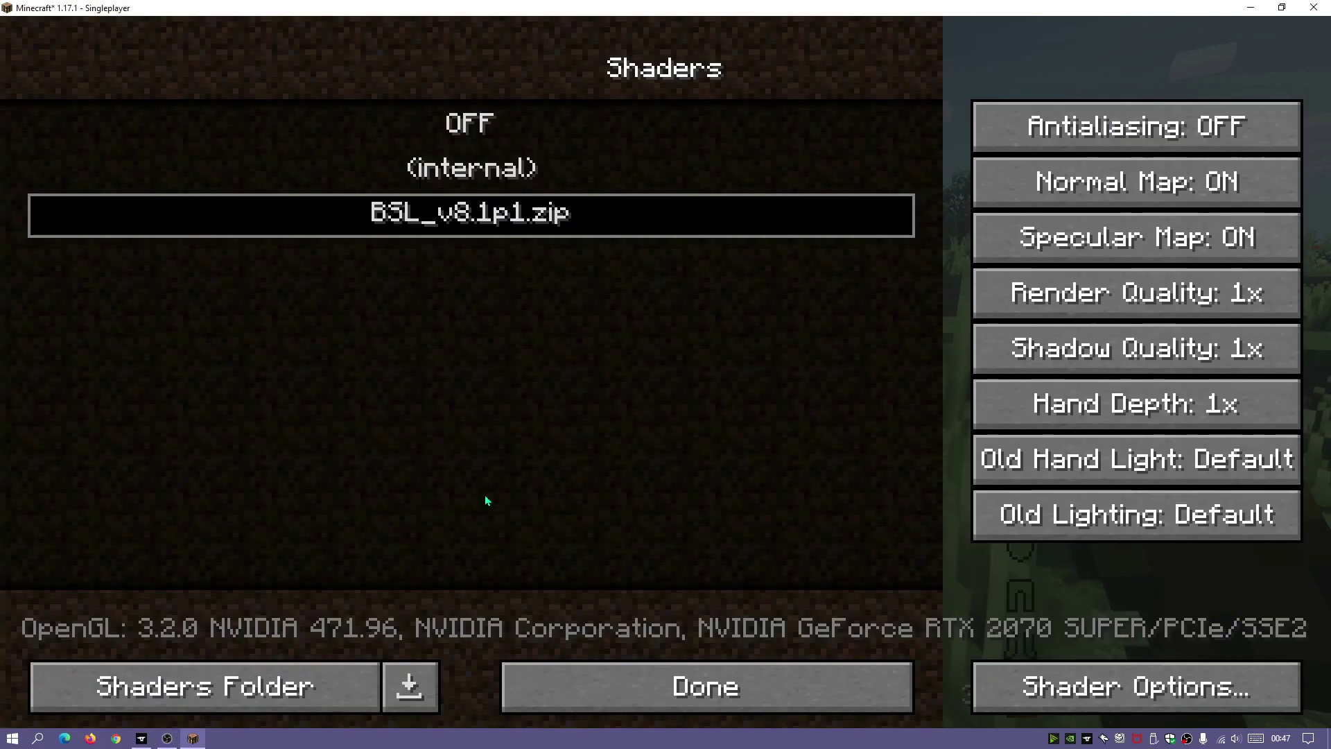
click(1139, 688)
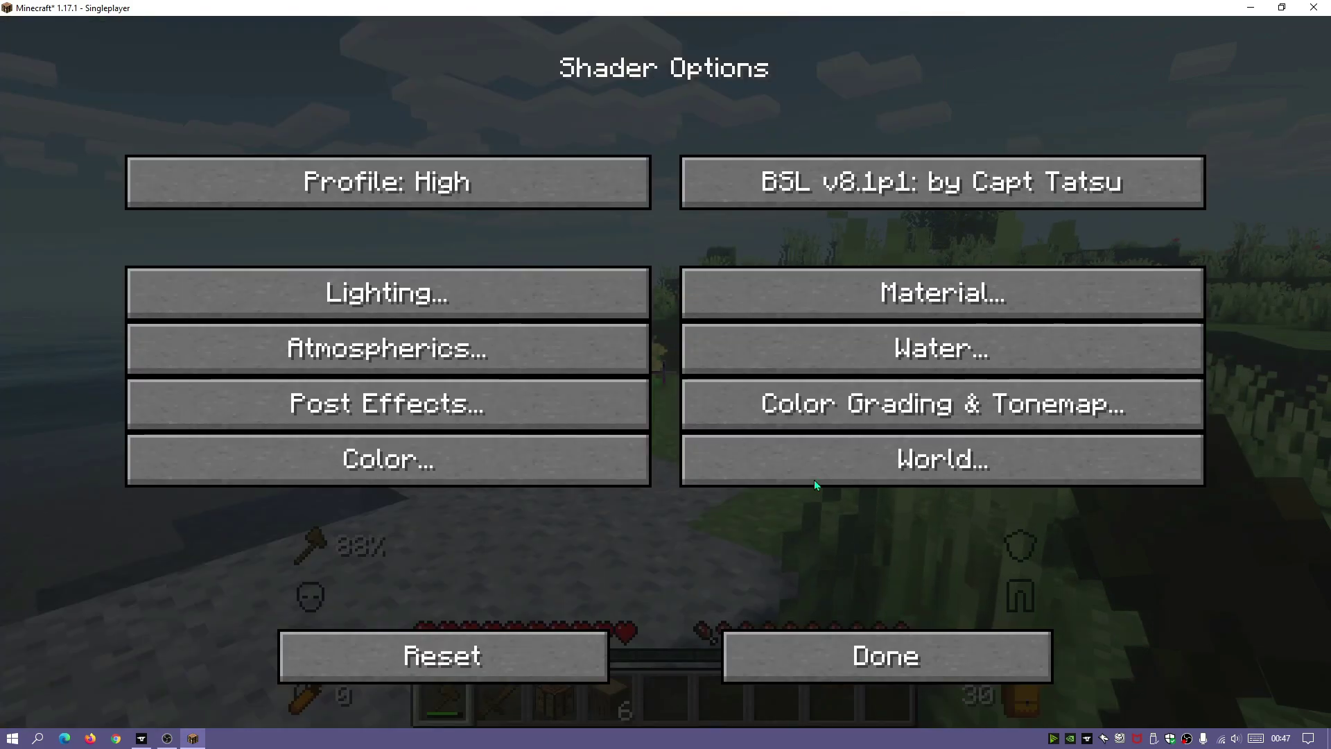
click(865, 639)
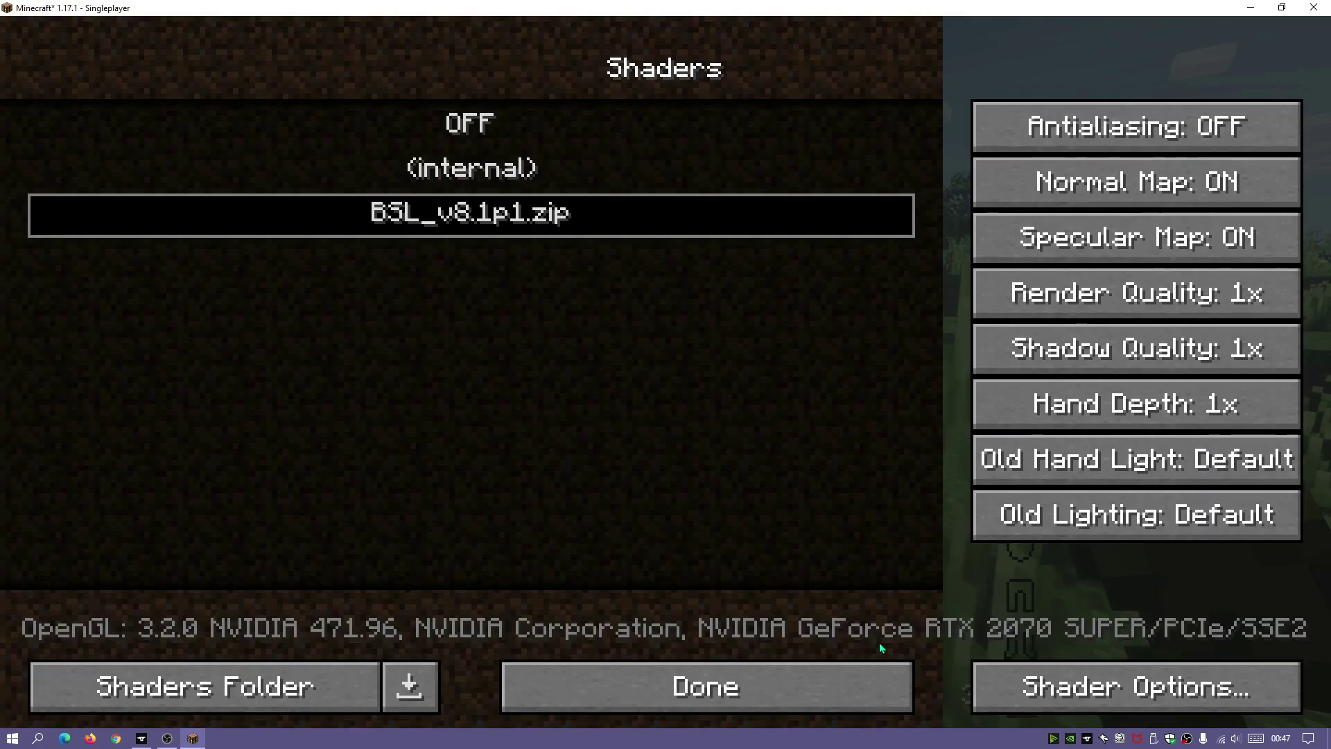
click(833, 694)
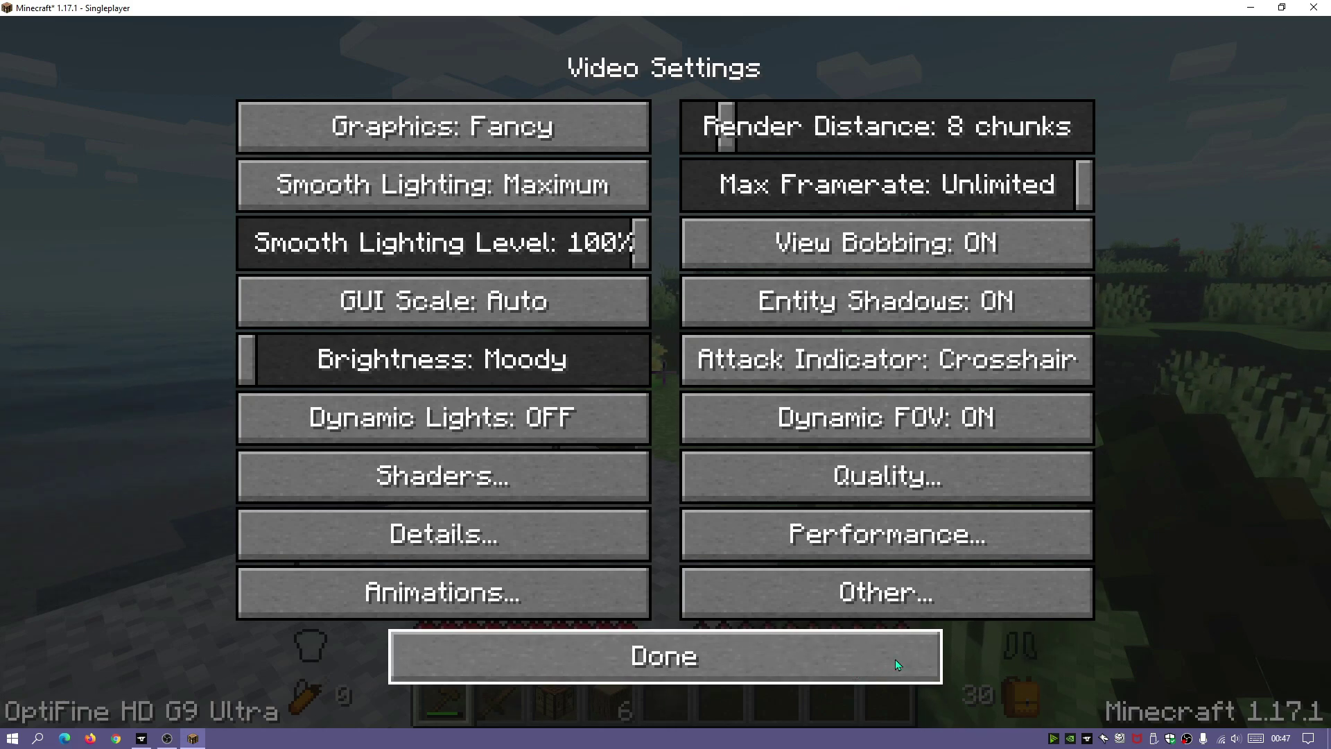
click(866, 665)
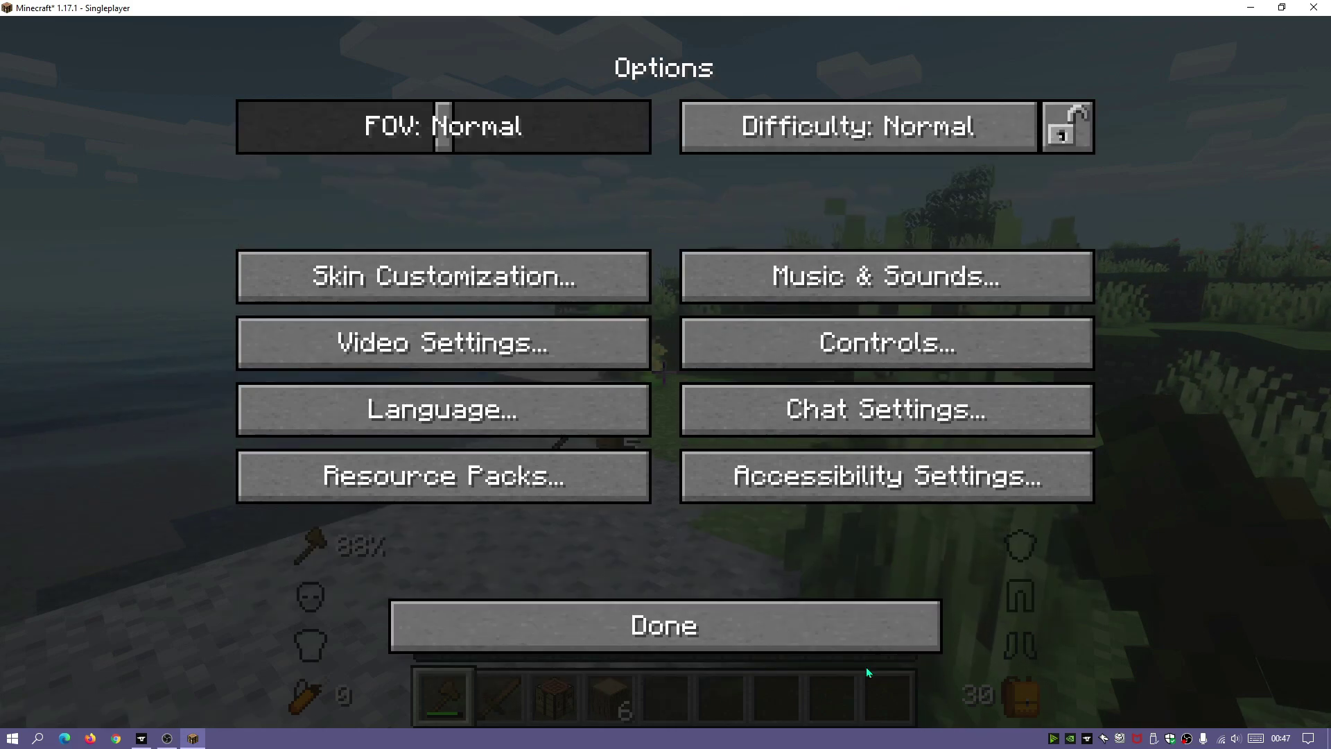
key(Escape)
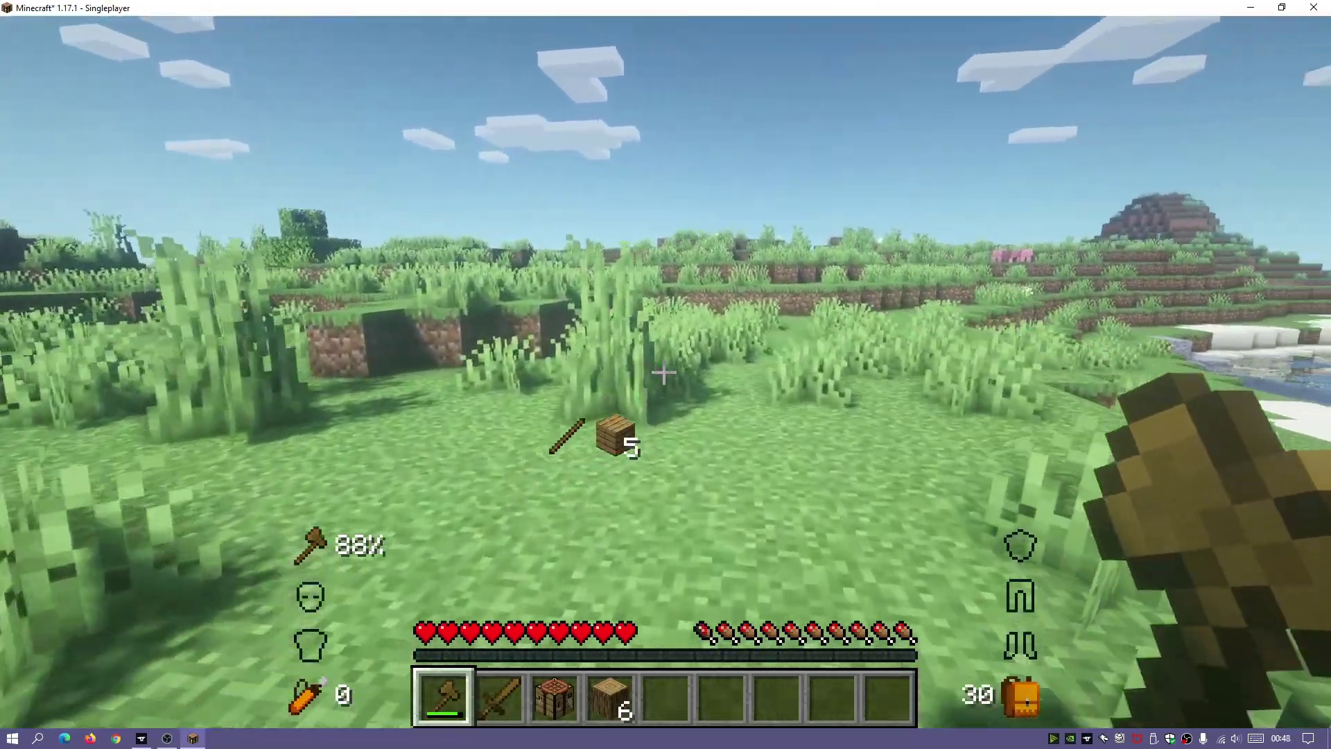
Pause the game and close the Minecraft window to return to the desktop
key(Escape)
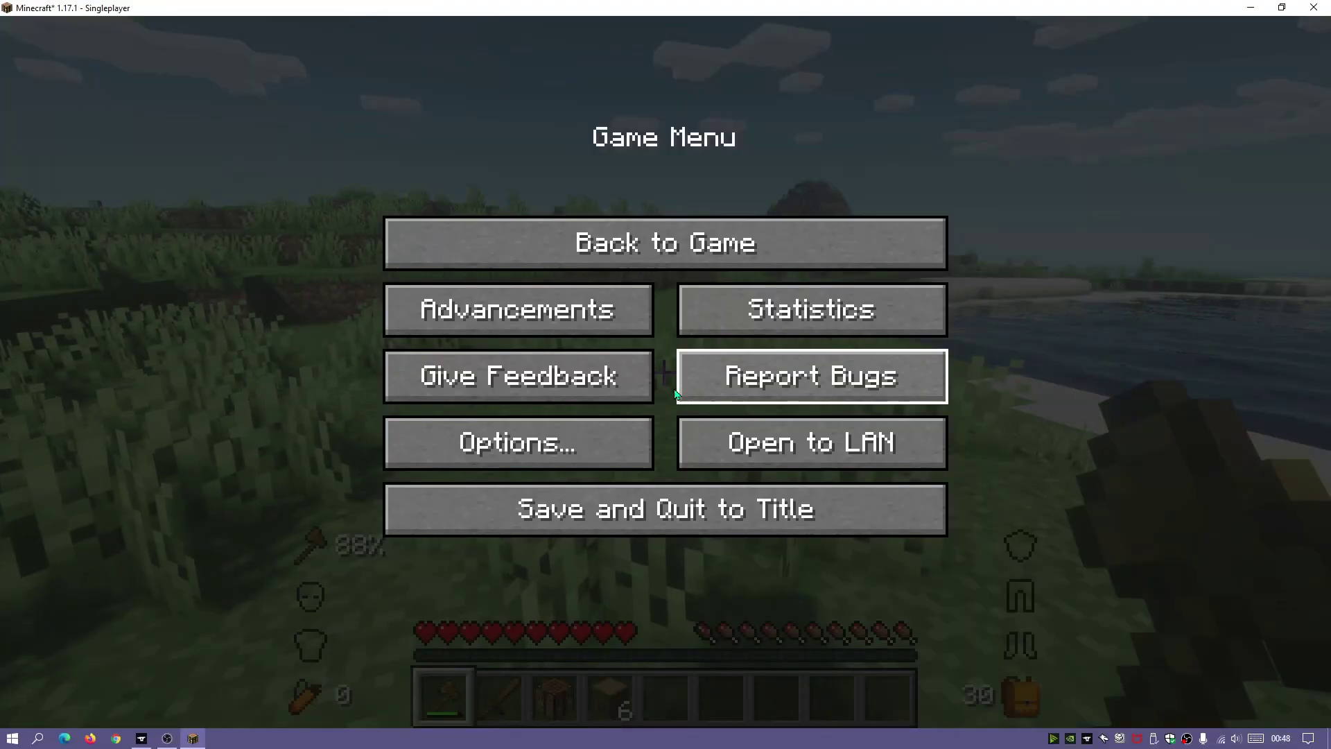
click(1314, 7)
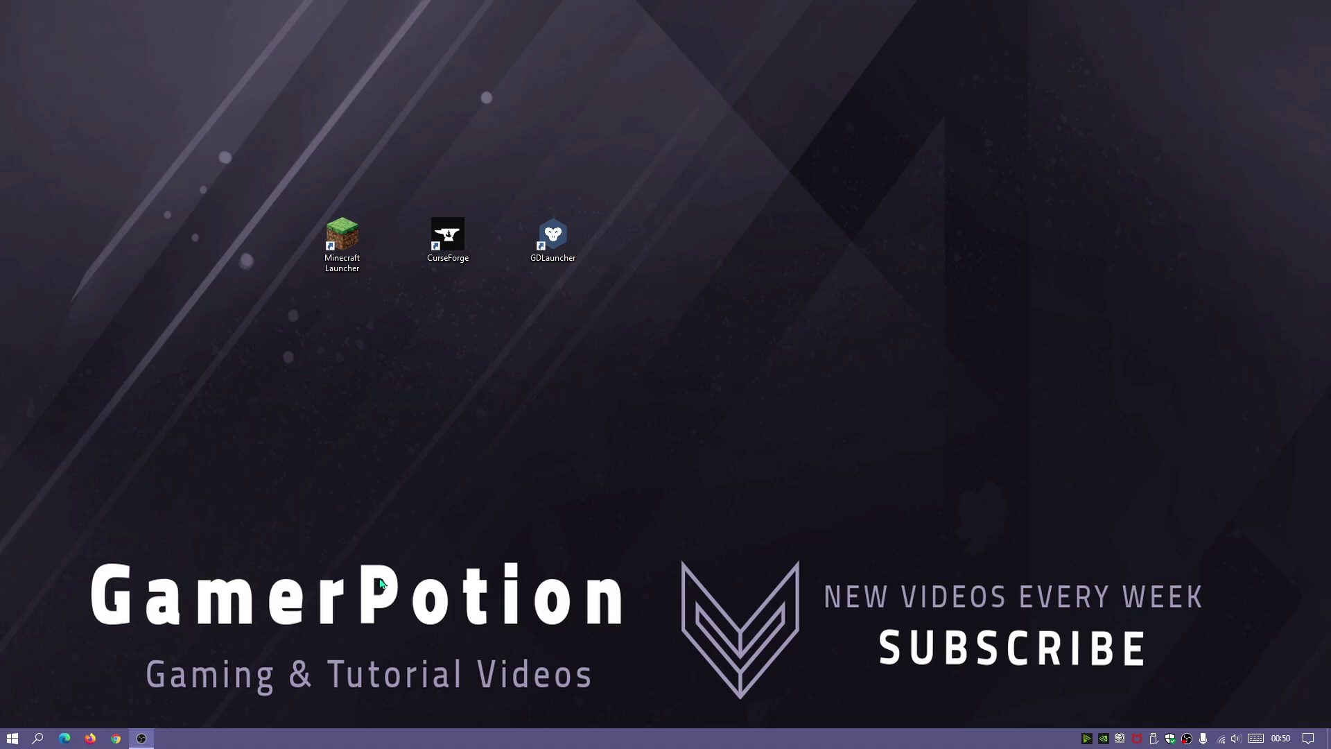
Search 'minecraft optifine' in Edge and open the optifine.net result in a new tab
click(64, 739)
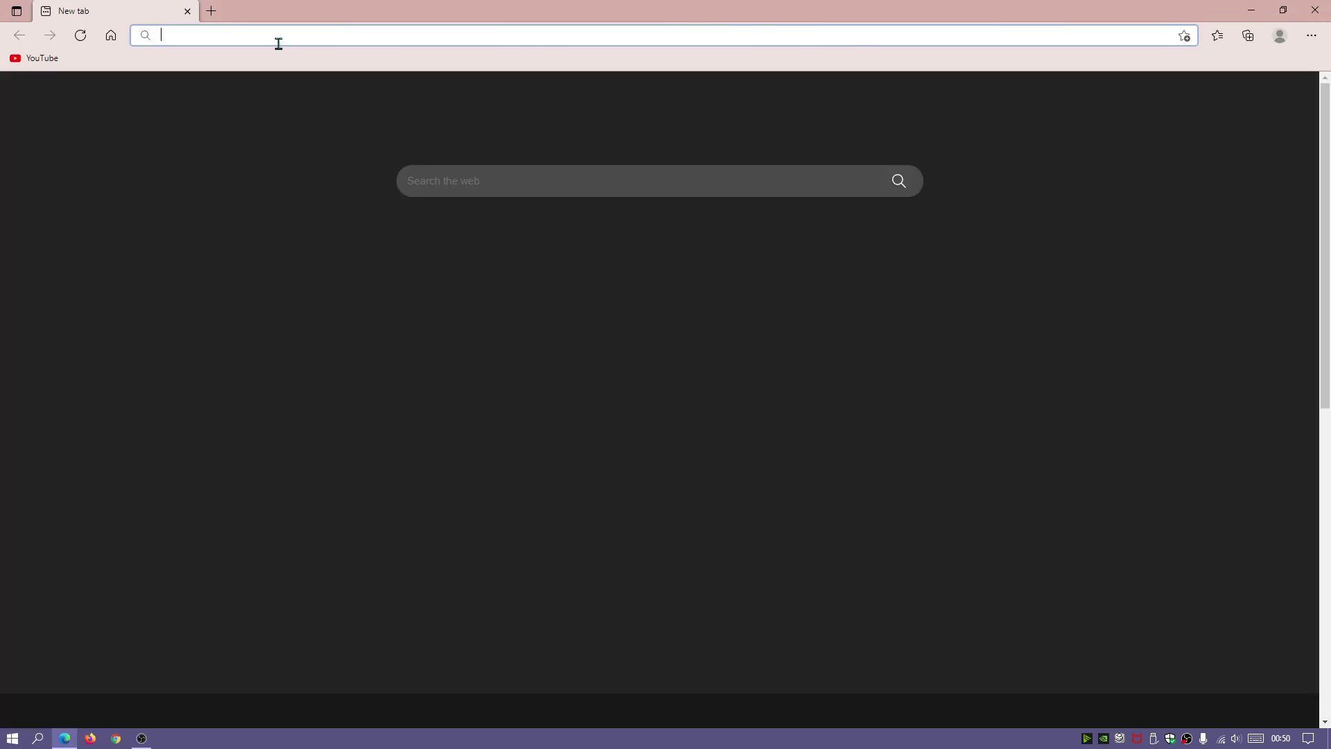
text(mine)
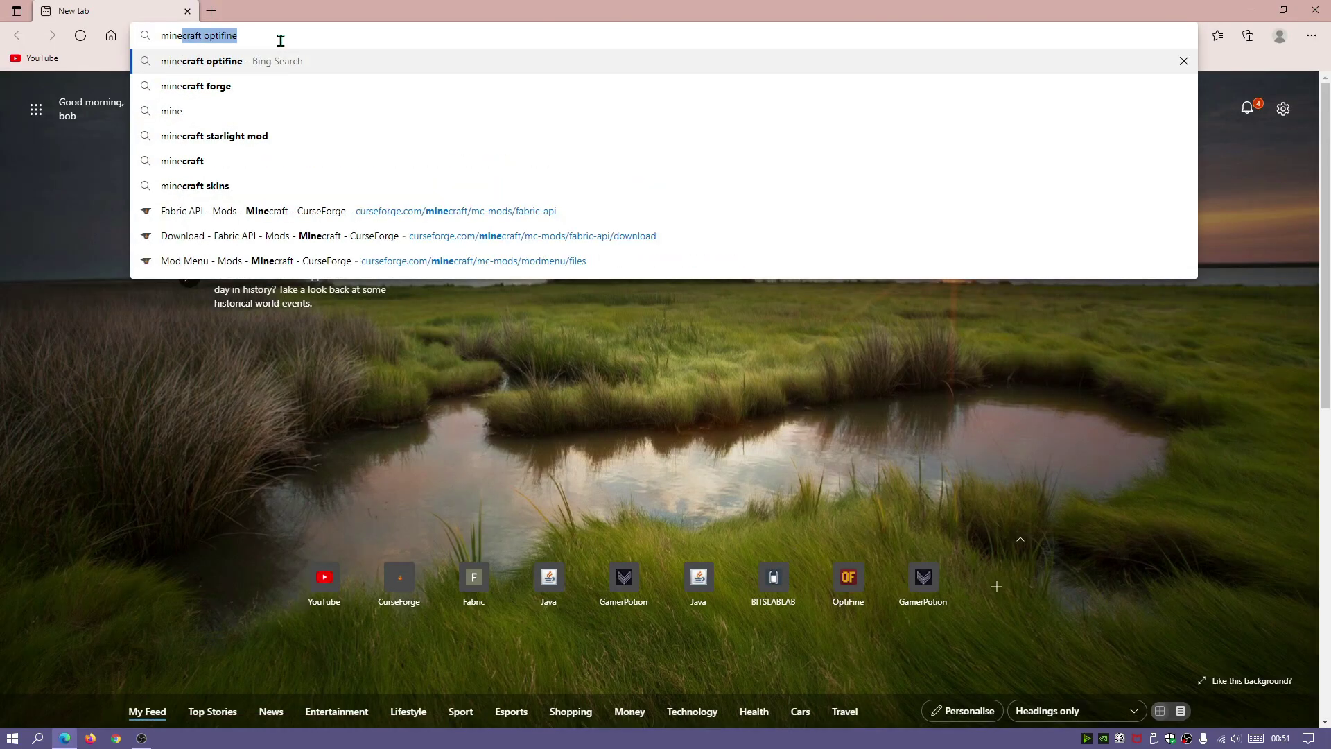
key(Return)
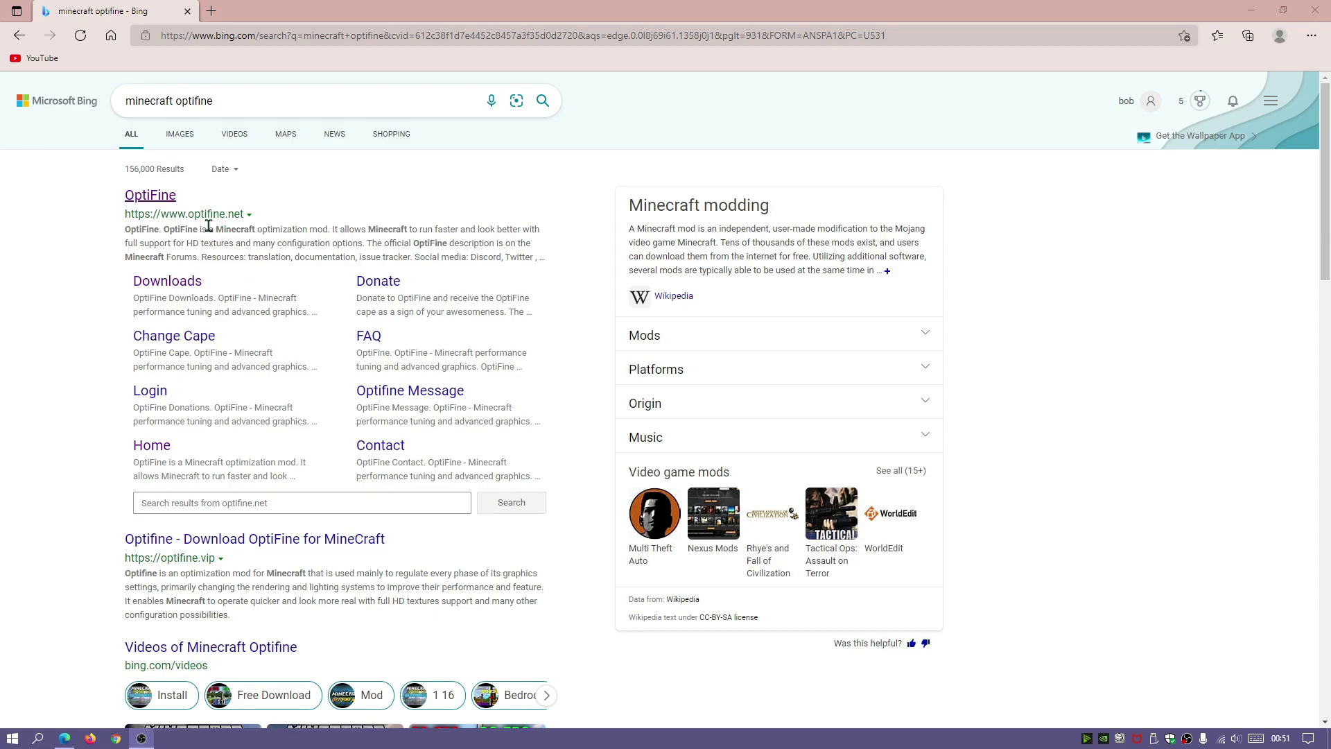
click(156, 200)
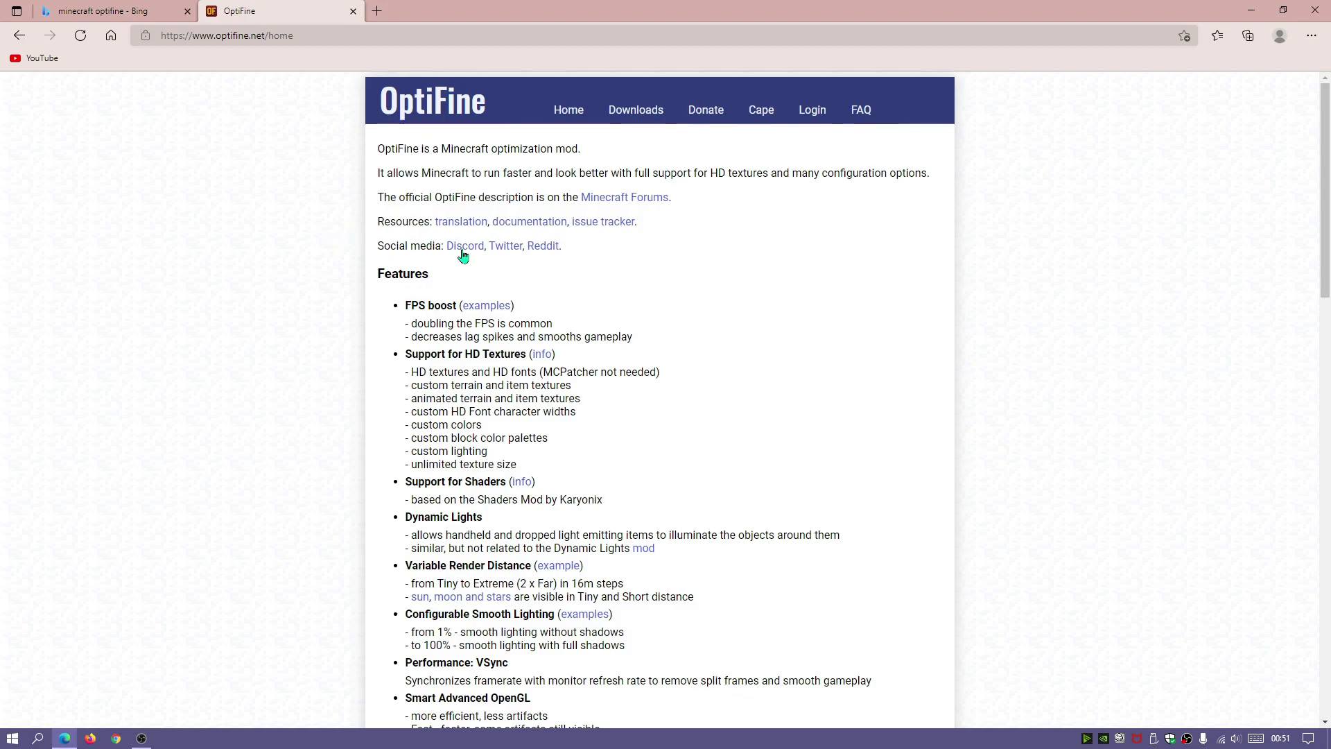
Download the OptiFine 1.17.1 HD U G9 jar and keep it despite Edge's block warning
click(638, 118)
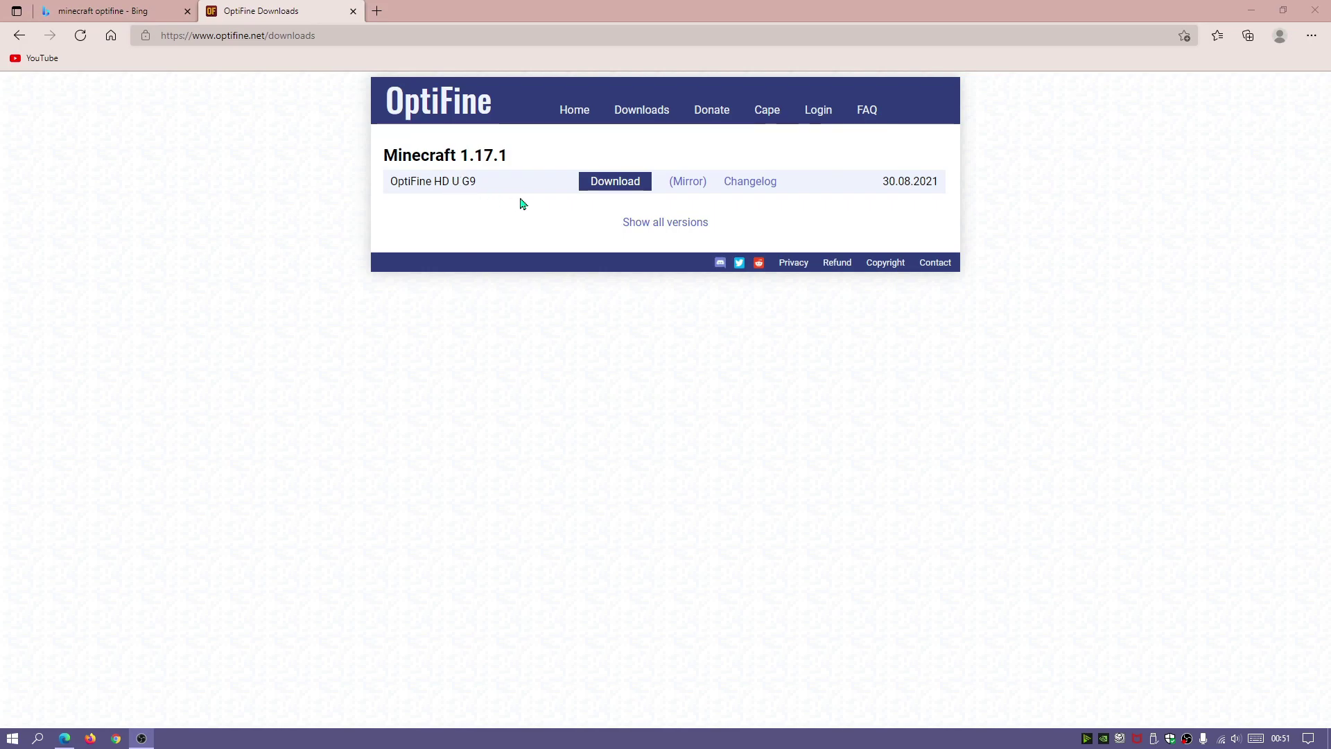
click(685, 185)
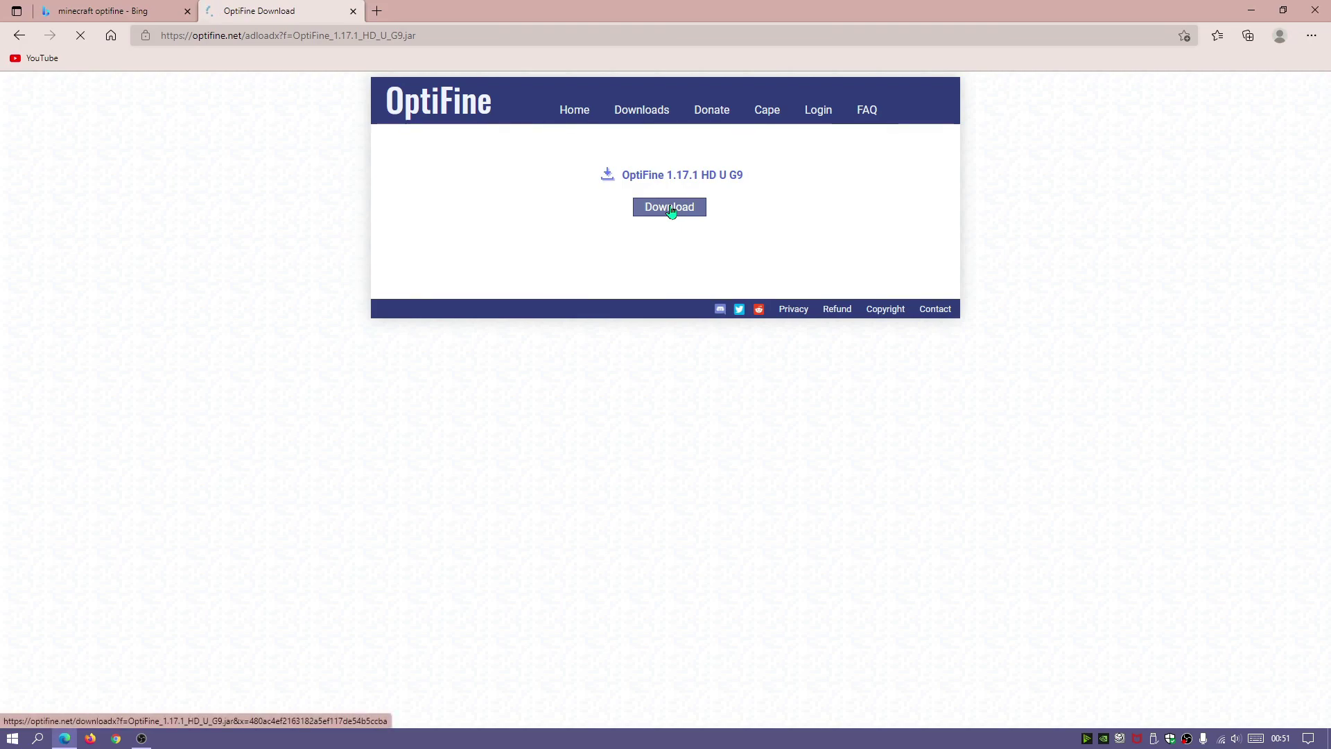
click(671, 208)
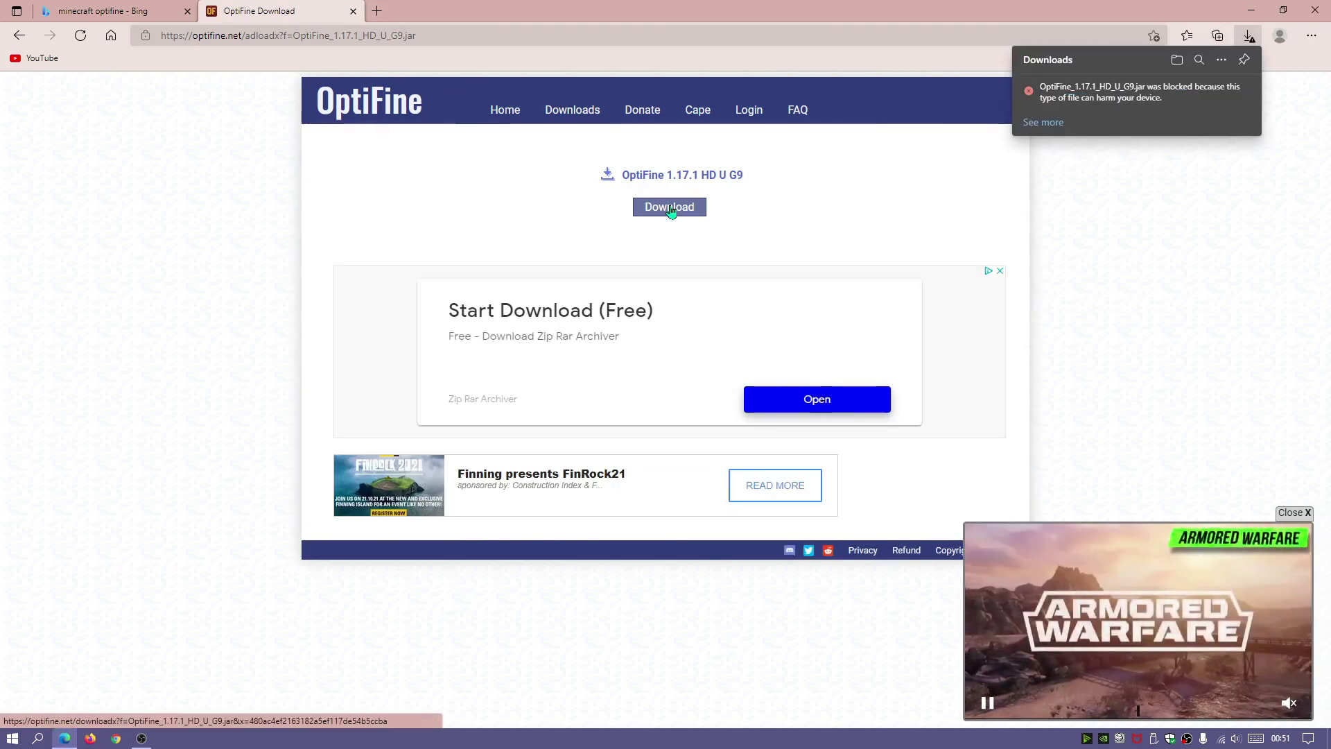
click(1242, 98)
click(1145, 145)
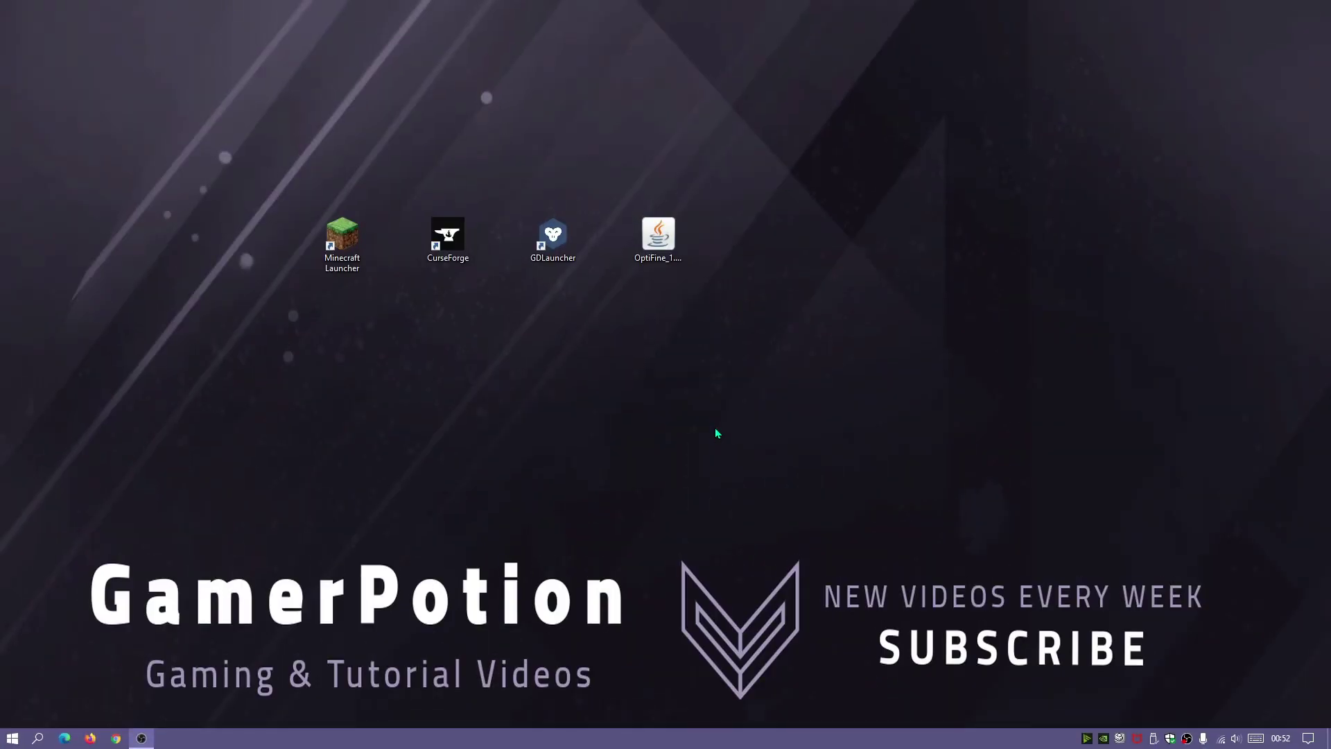
Launch CurseForge and start a new custom profile from My Modpacks
double_click(447, 236)
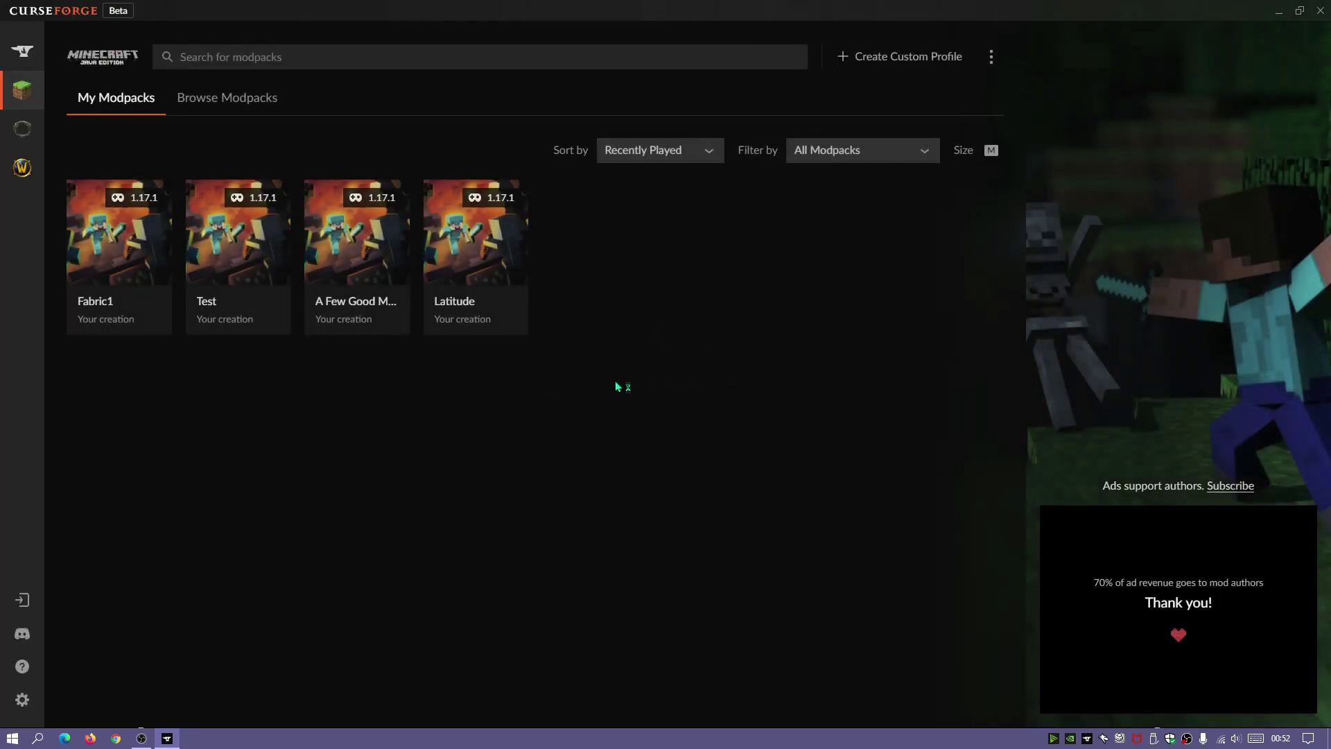
click(898, 63)
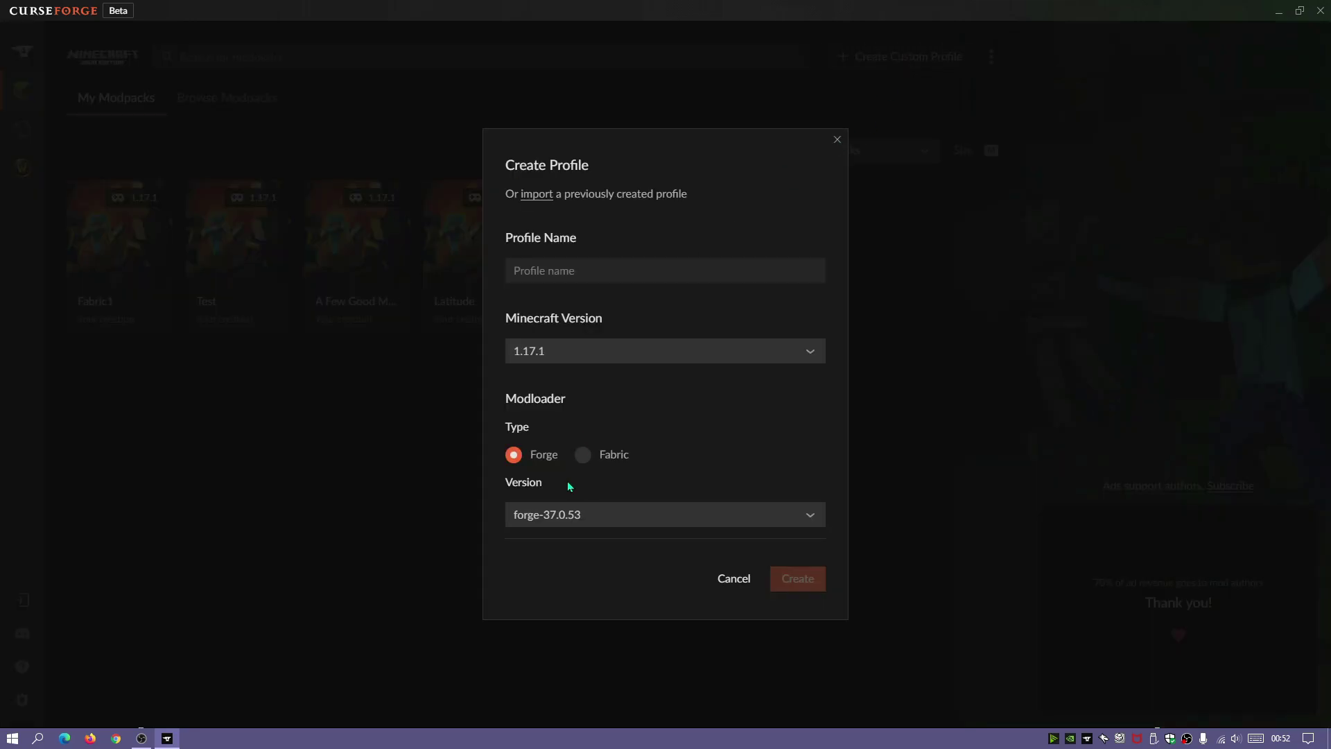
Create a Minecraft 1.17.1 profile named '1' with Fabric loader fabric-0.11.6
click(583, 457)
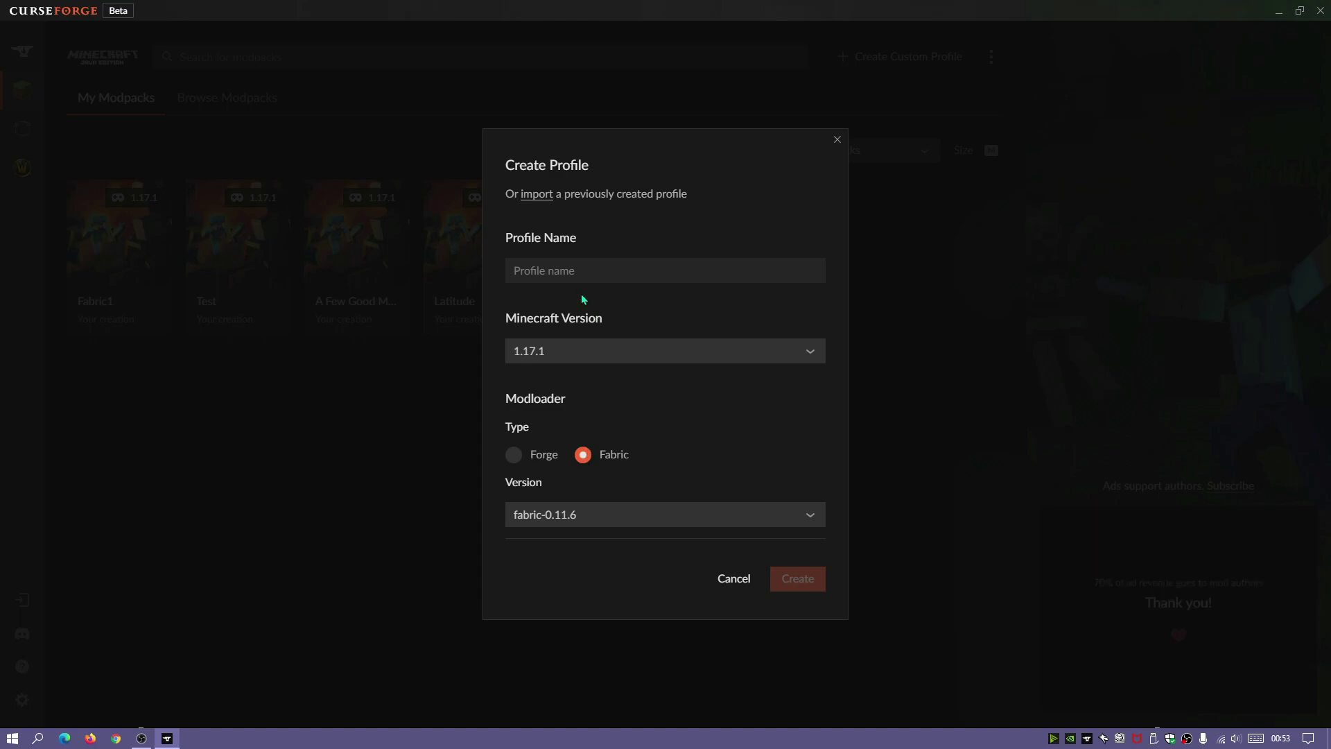
text(1)
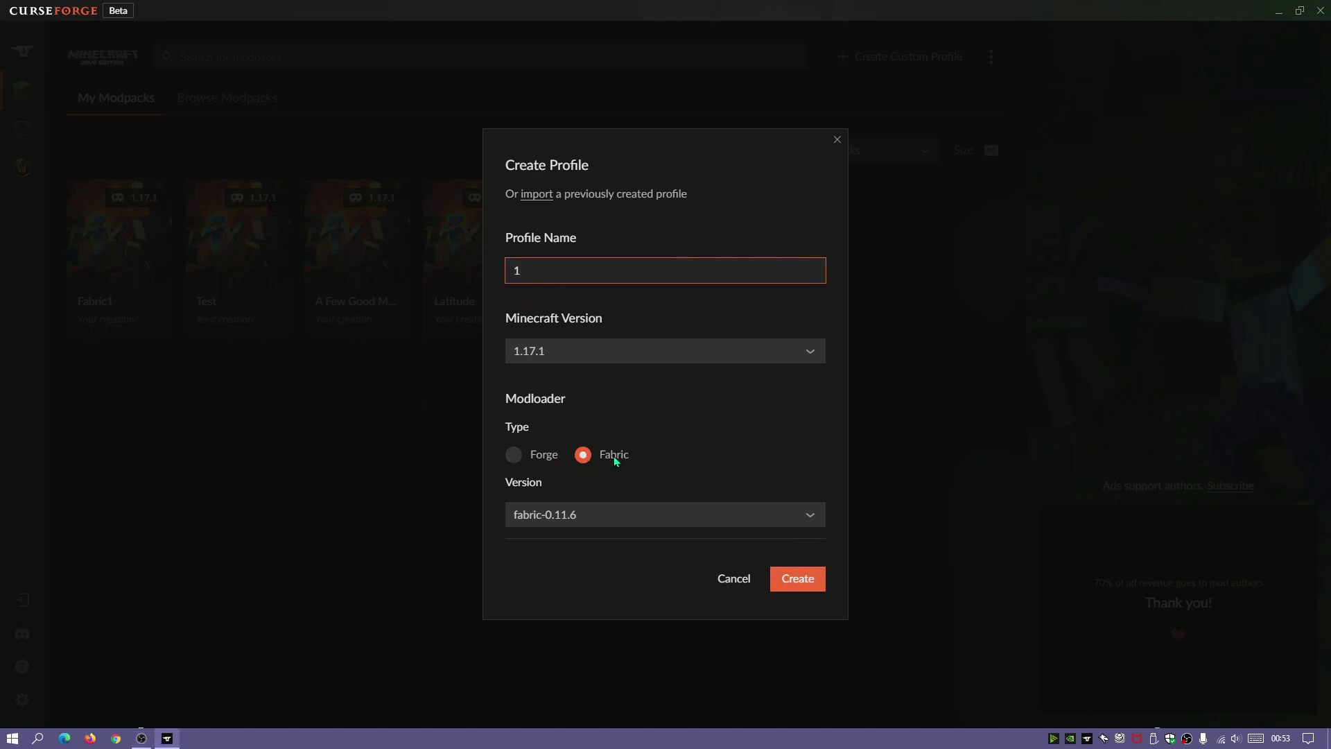
click(619, 513)
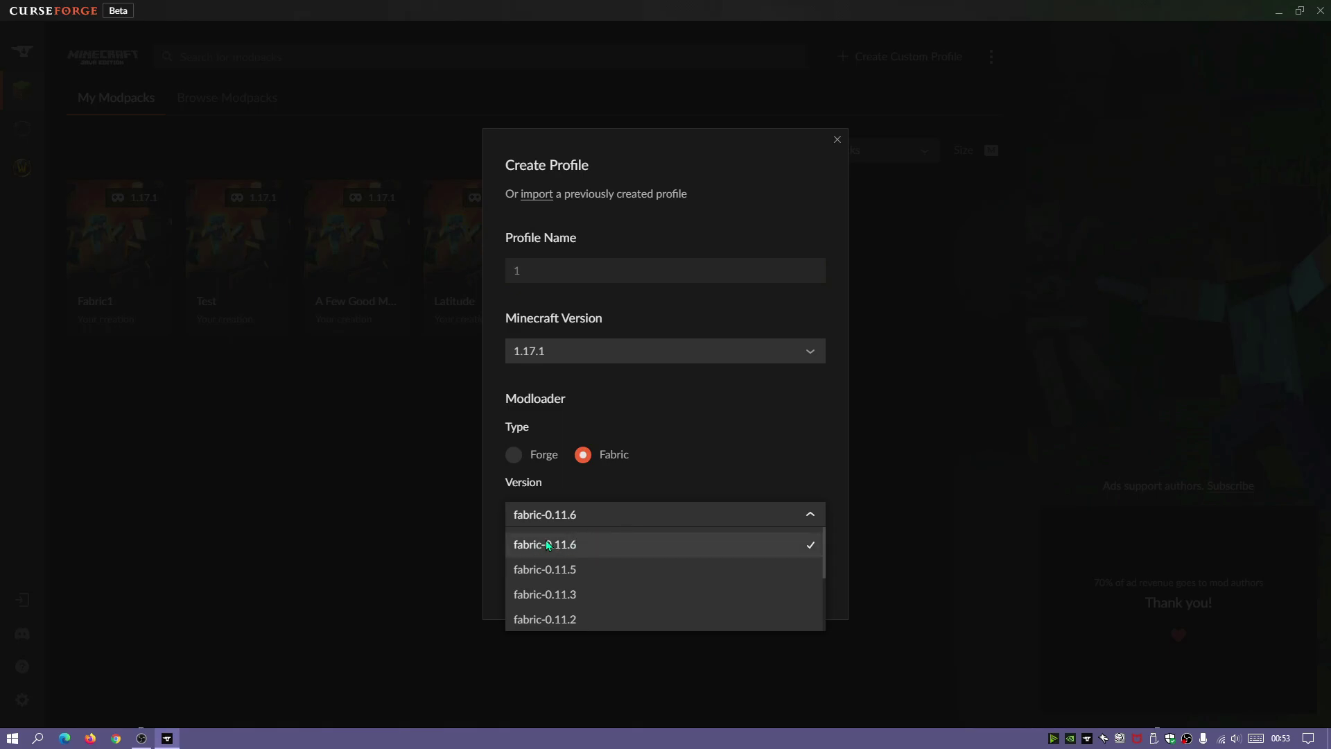
click(546, 546)
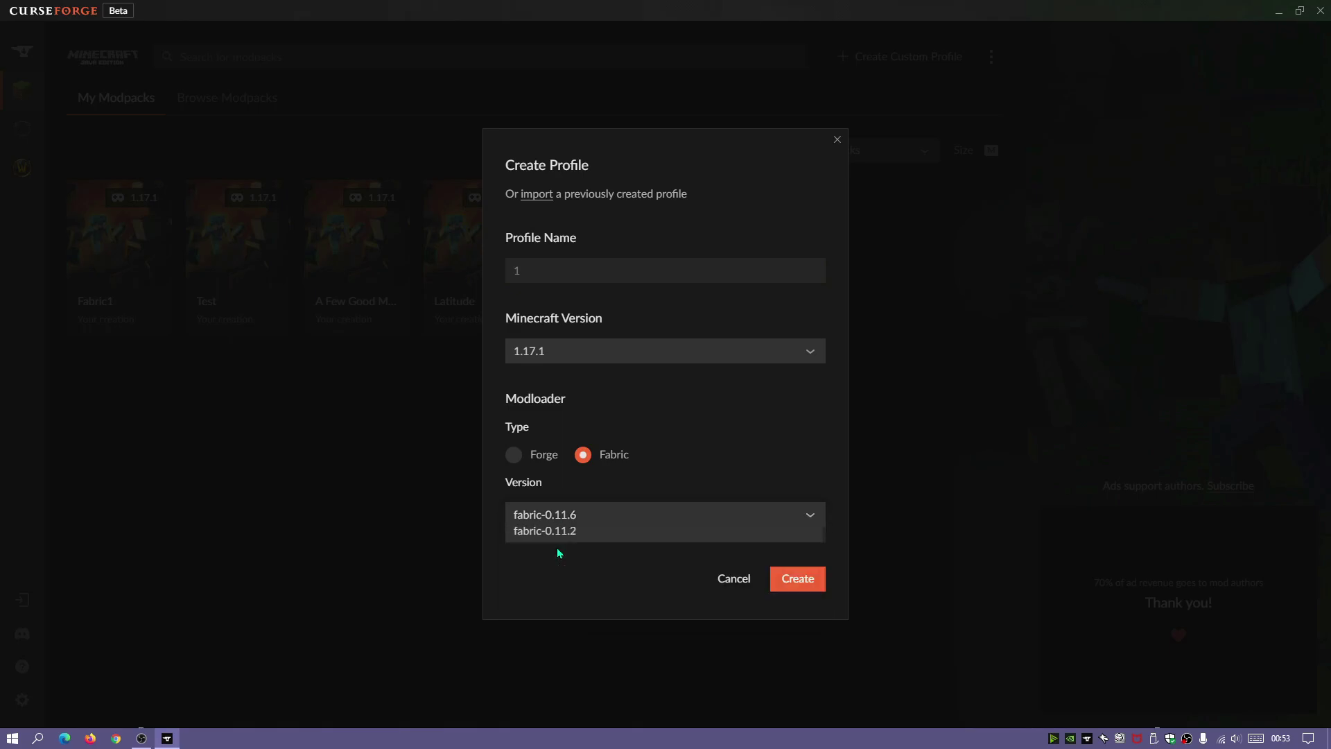
click(807, 588)
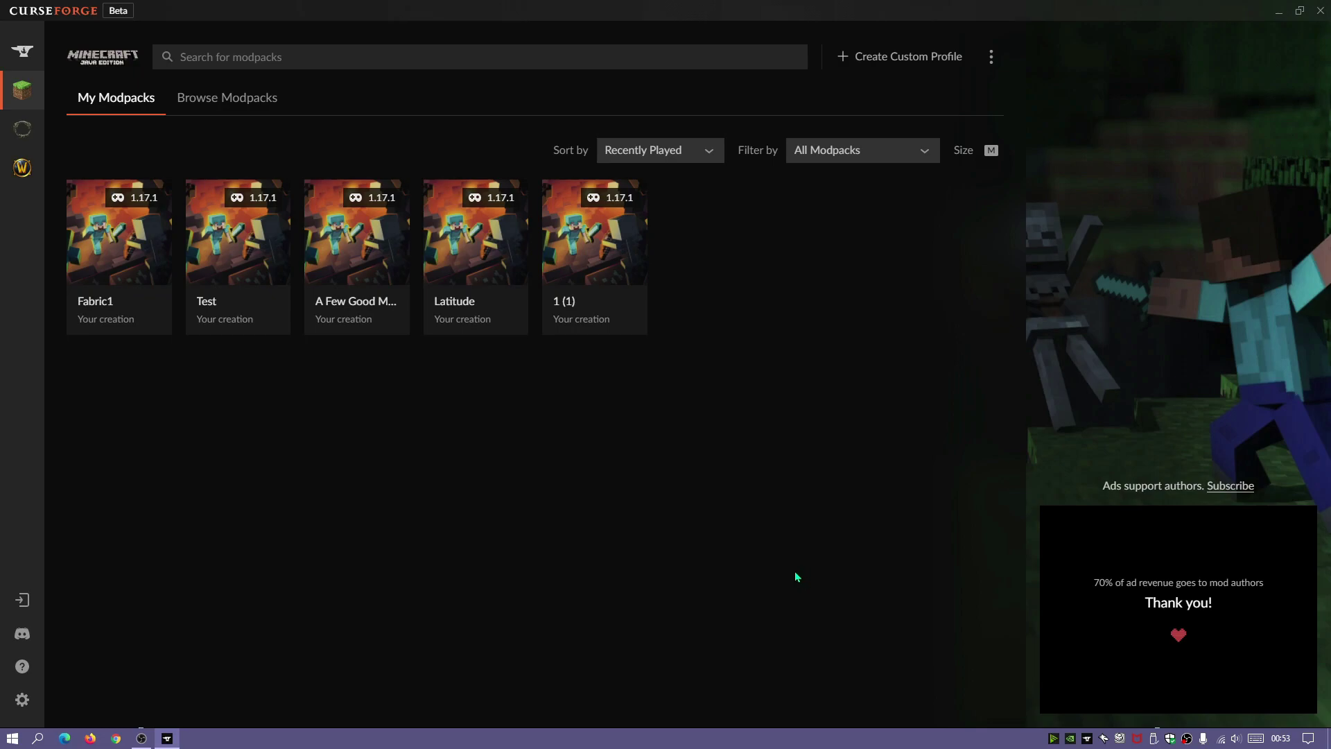
Open the context menu for the new '1 (1)' profile card
mouse_move(626, 292)
mouse_move(604, 260)
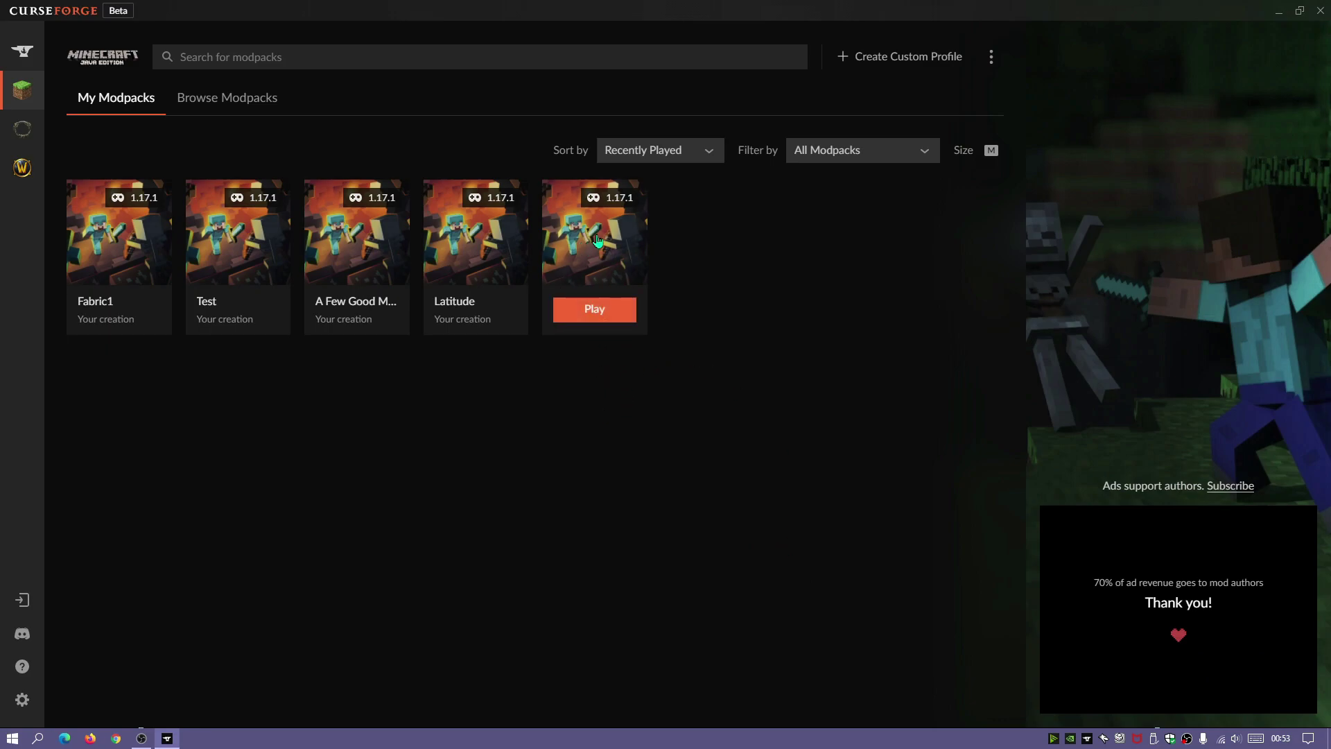
right_click(598, 240)
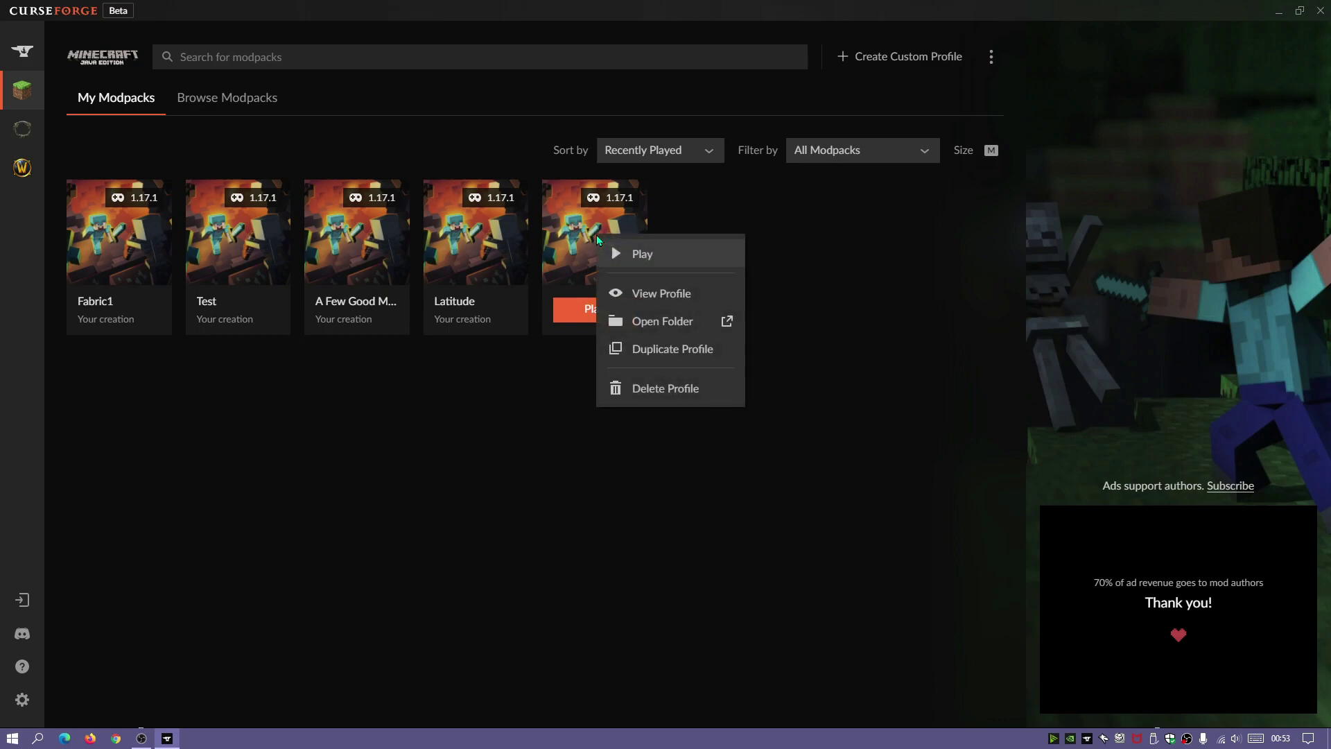
From the 1 (1) profile page, search mods for 'opti' and install OptiFabric
click(666, 293)
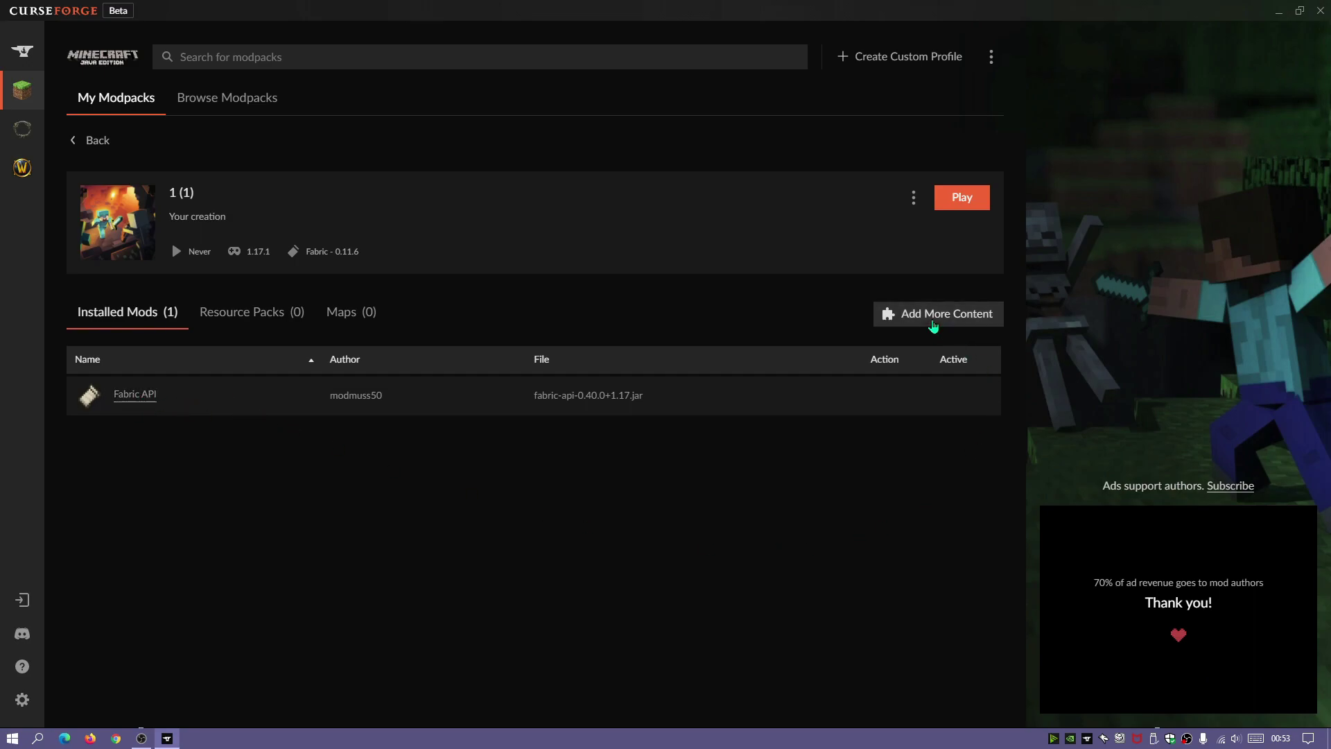
click(933, 315)
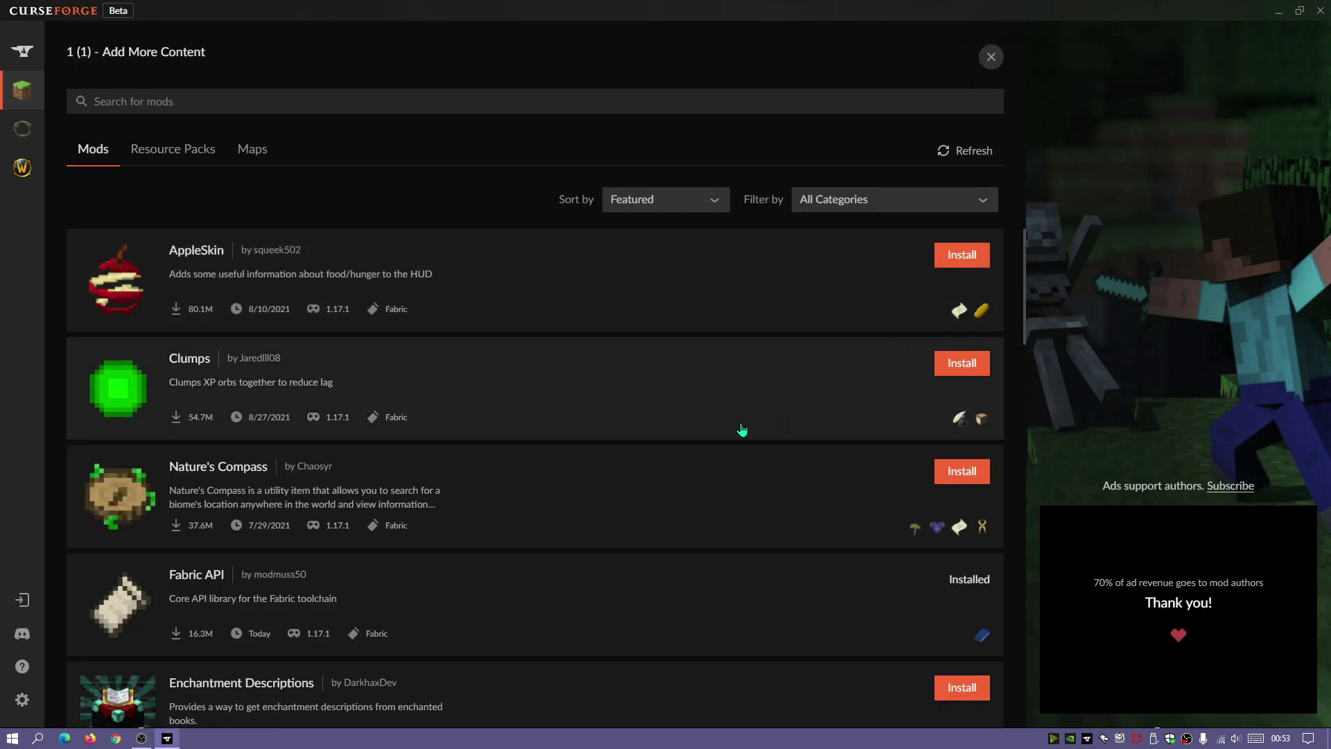
click(327, 102)
text(opti)
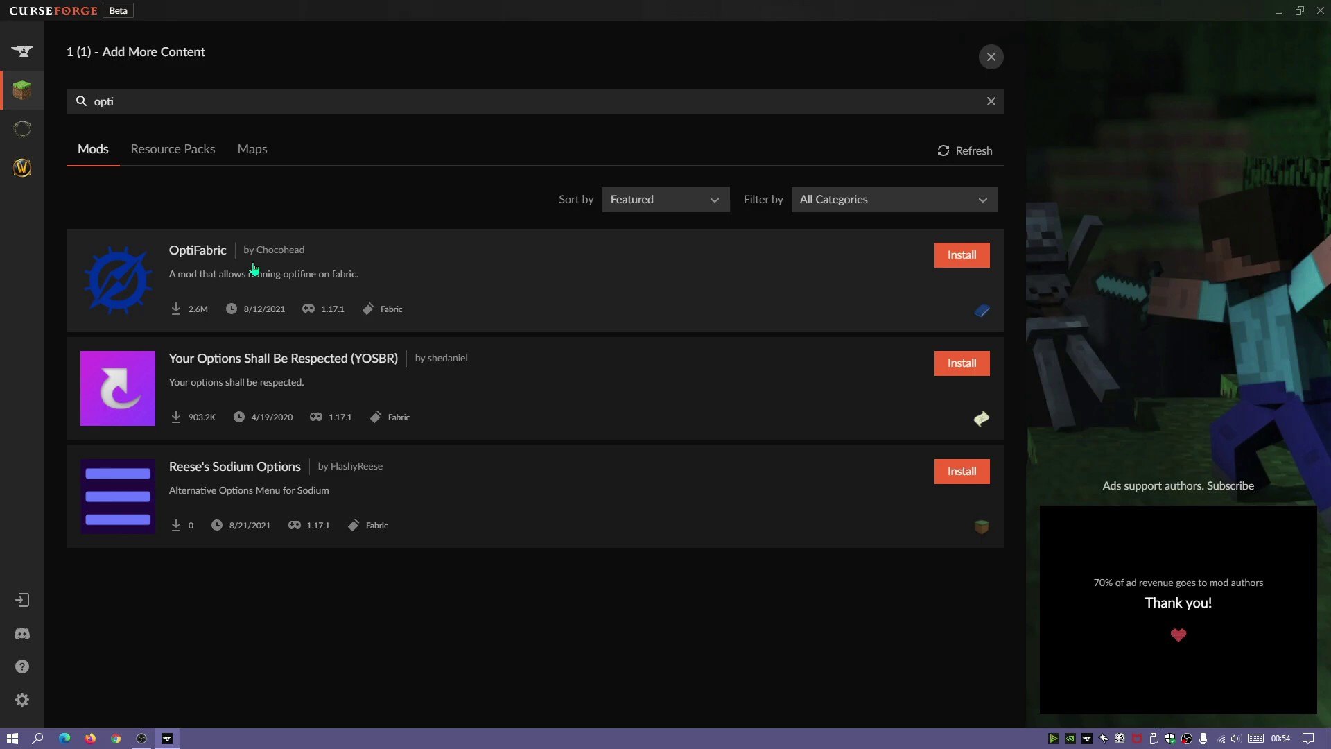
click(949, 257)
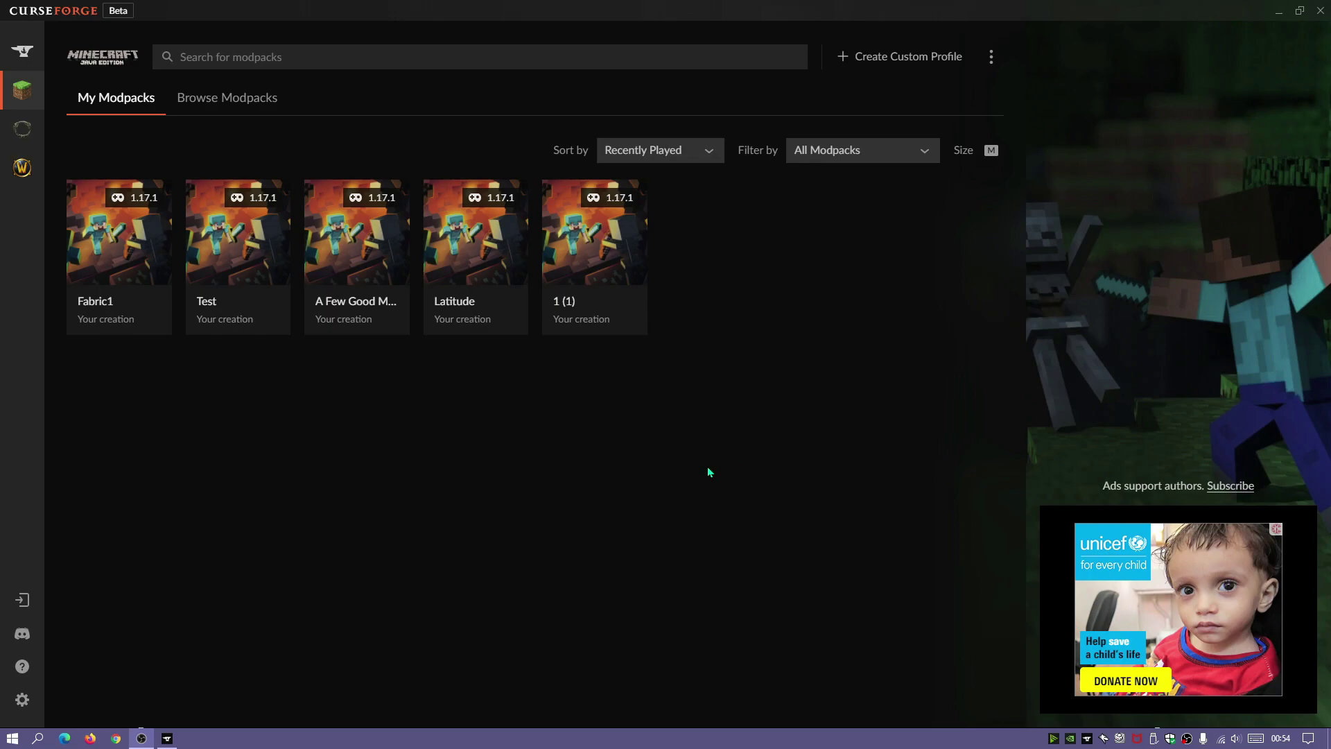
Open the 1 (1) profile's instance folder in File Explorer and nudge the window aside
mouse_move(594, 250)
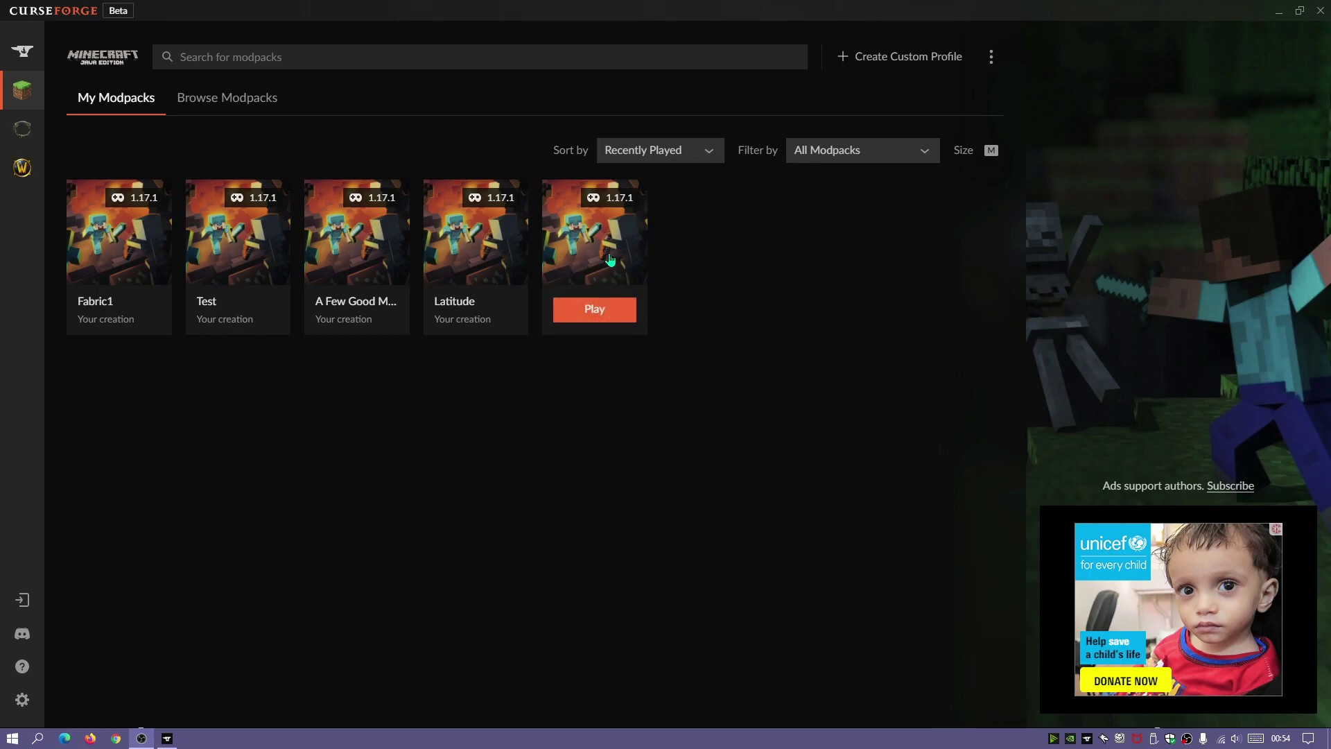
right_click(592, 240)
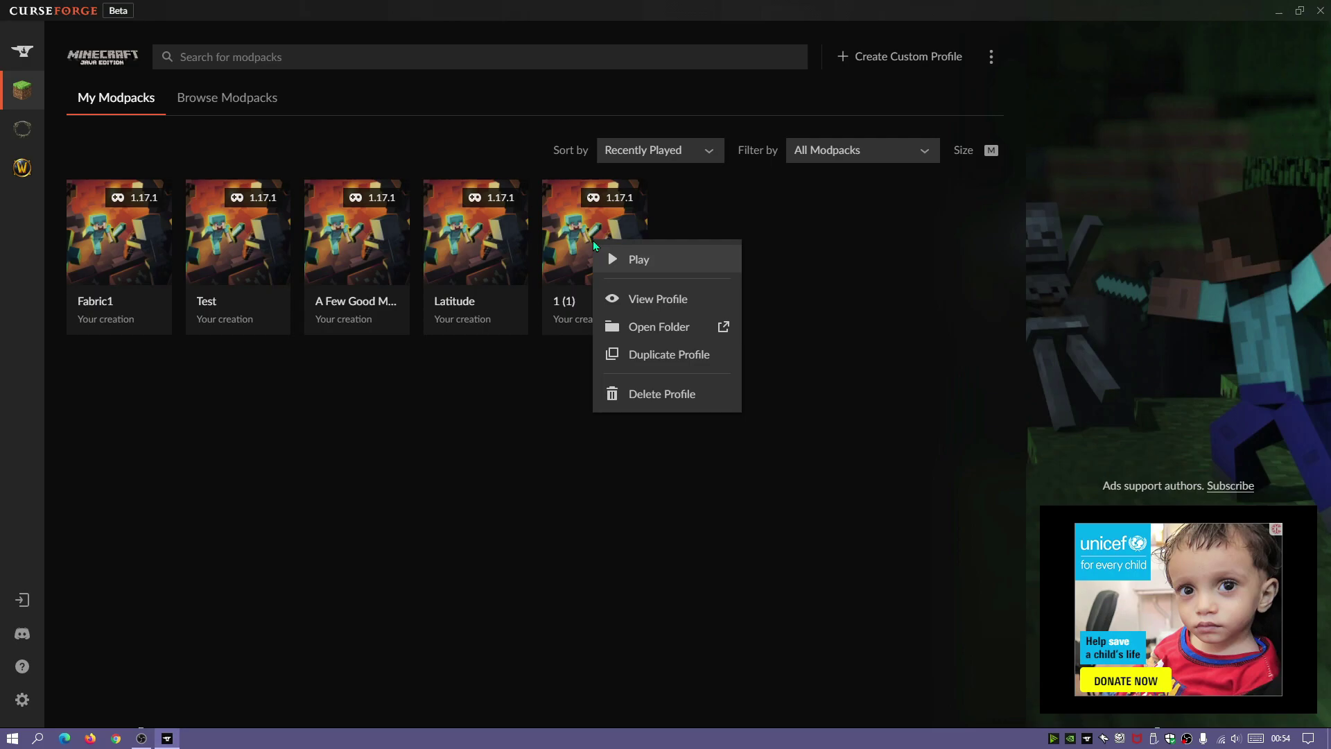
click(665, 326)
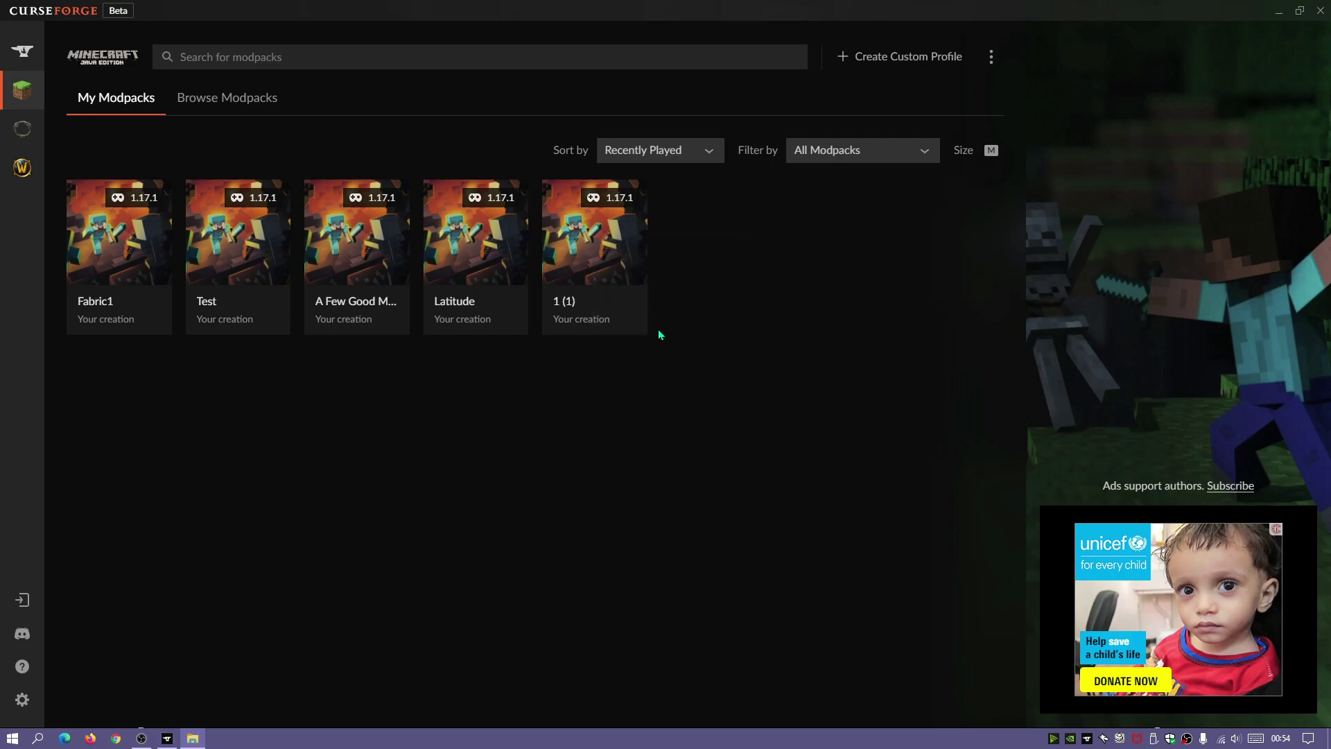
drag(582, 163, 539, 157)
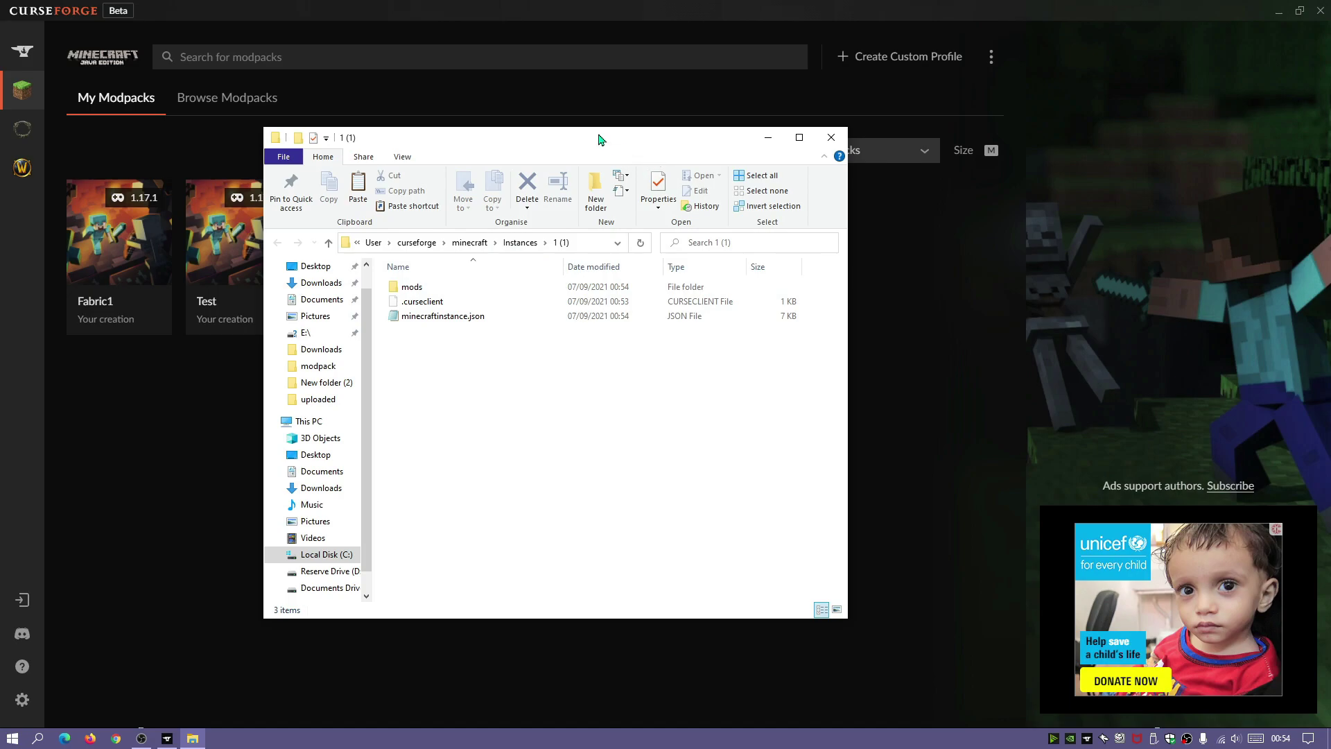
Drag the OptiFine jar from the desktop into the 1 (1) mods folder
click(1279, 11)
drag(717, 145, 1156, 75)
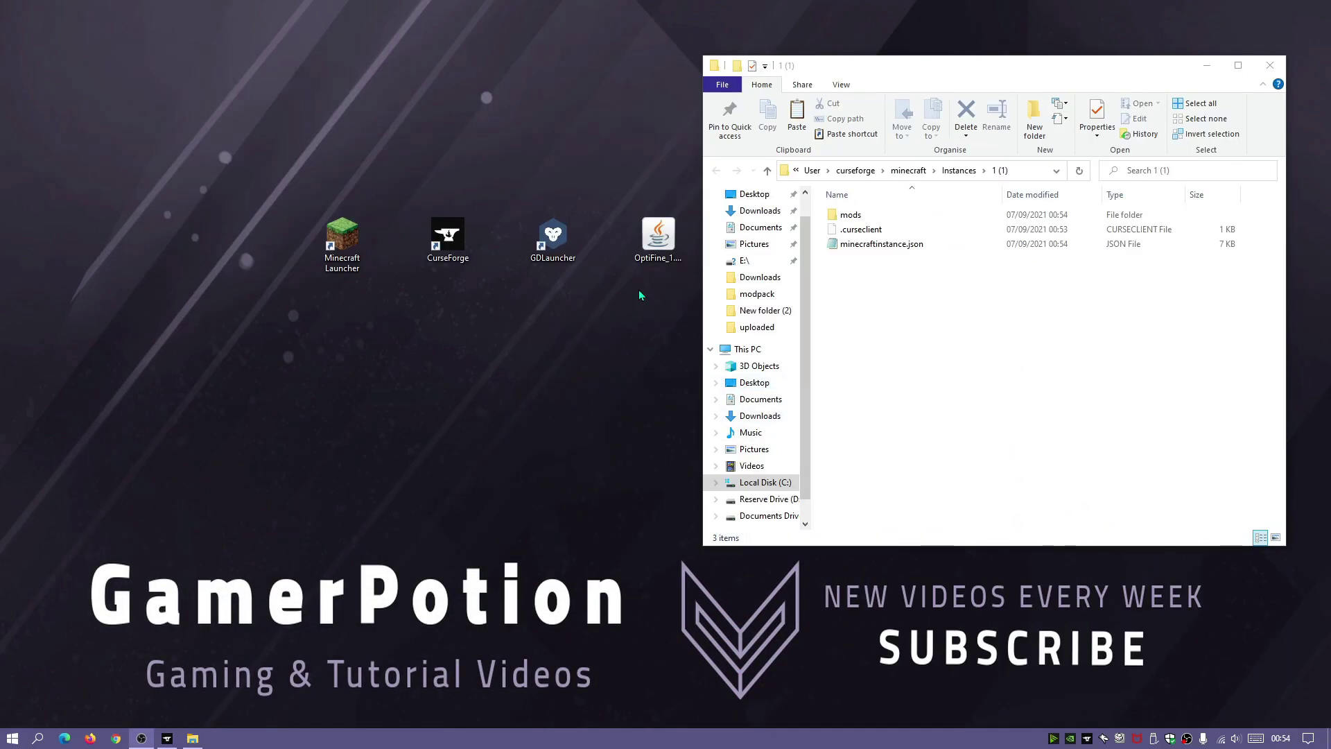
click(651, 257)
drag(651, 258, 858, 217)
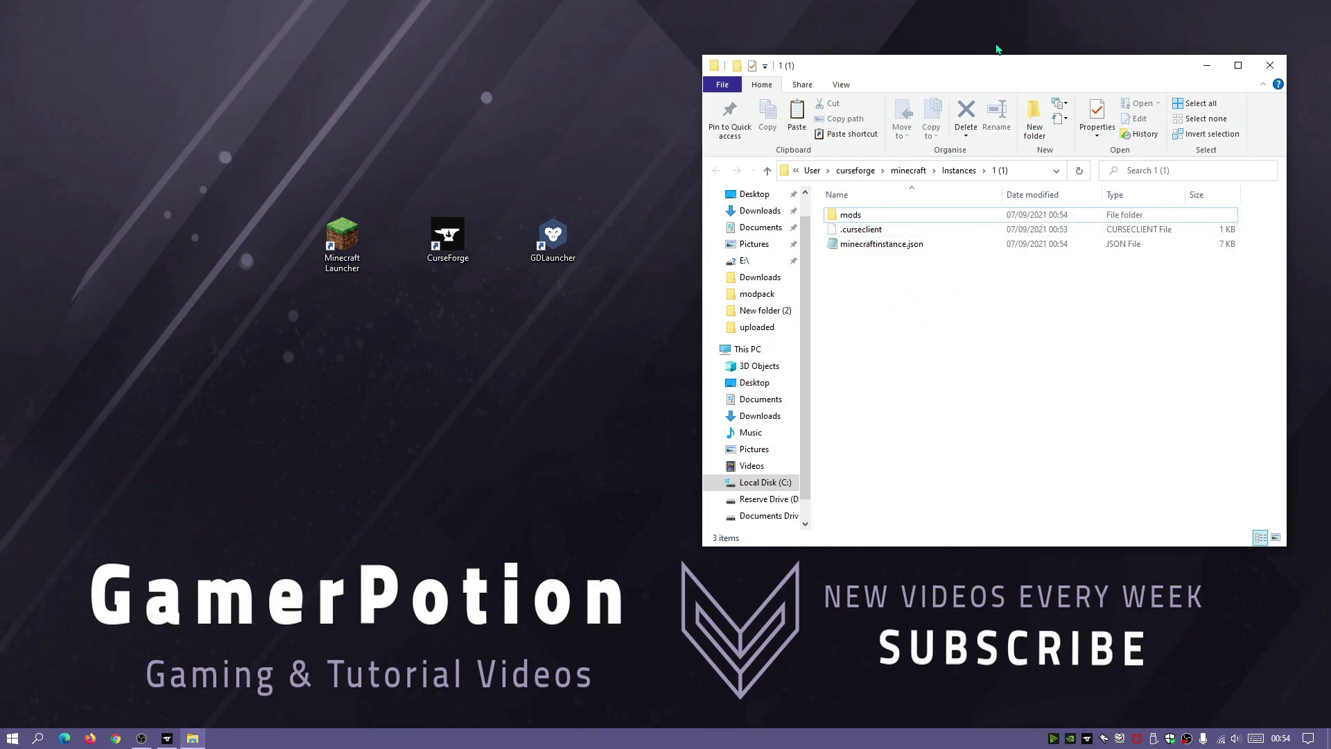
drag(871, 58, 871, 62)
Check the mods folder holds fabric-api, OptiFabric and OptiFine, then return to CurseForge
double_click(859, 219)
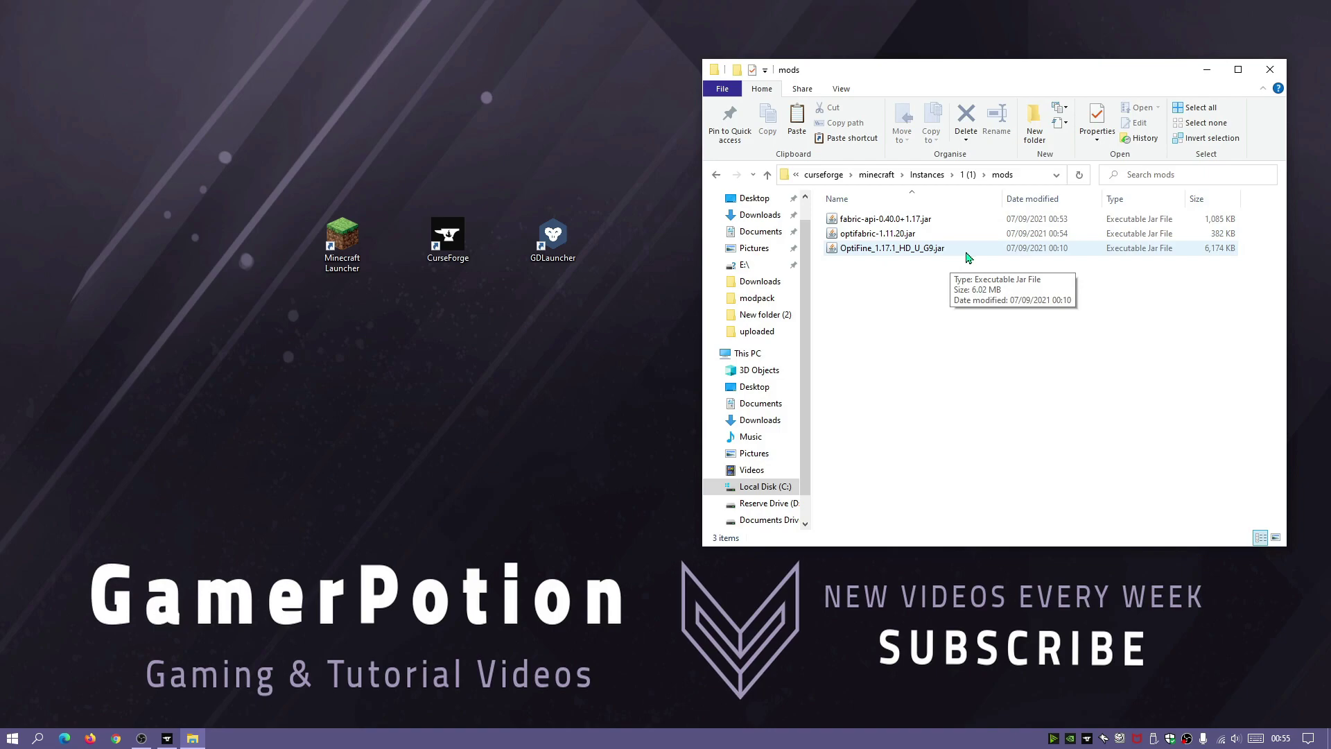
click(1269, 69)
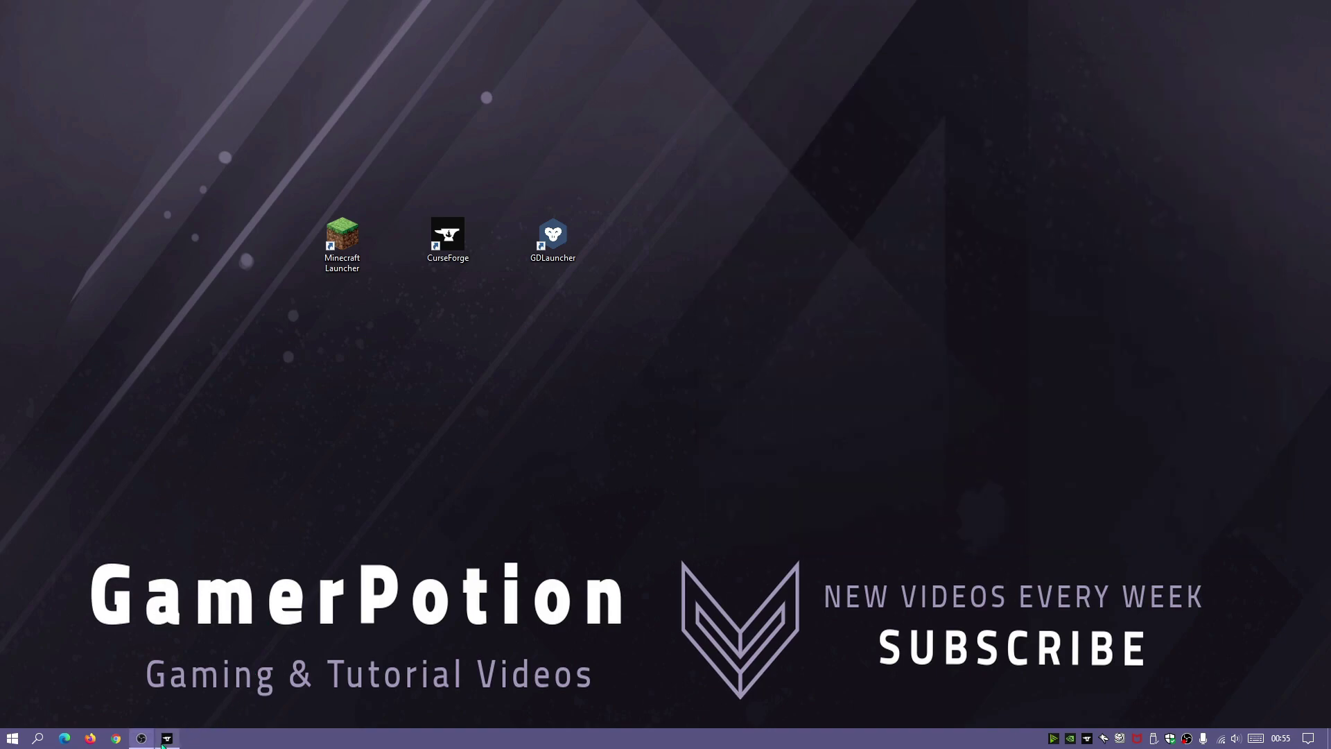
click(165, 740)
Launch the '1 (1)' Fabric 1.17.1 profile, accepting the modified-installation risk warning
mouse_move(589, 315)
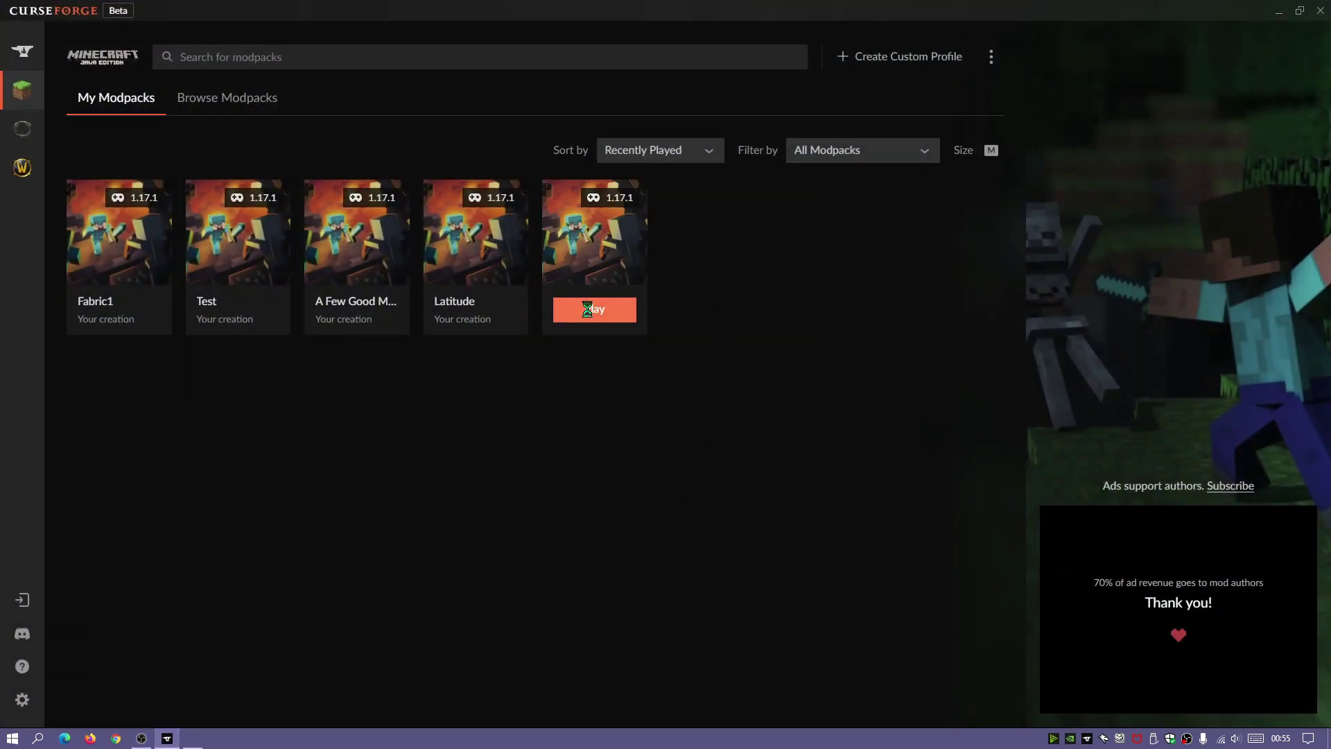
click(589, 314)
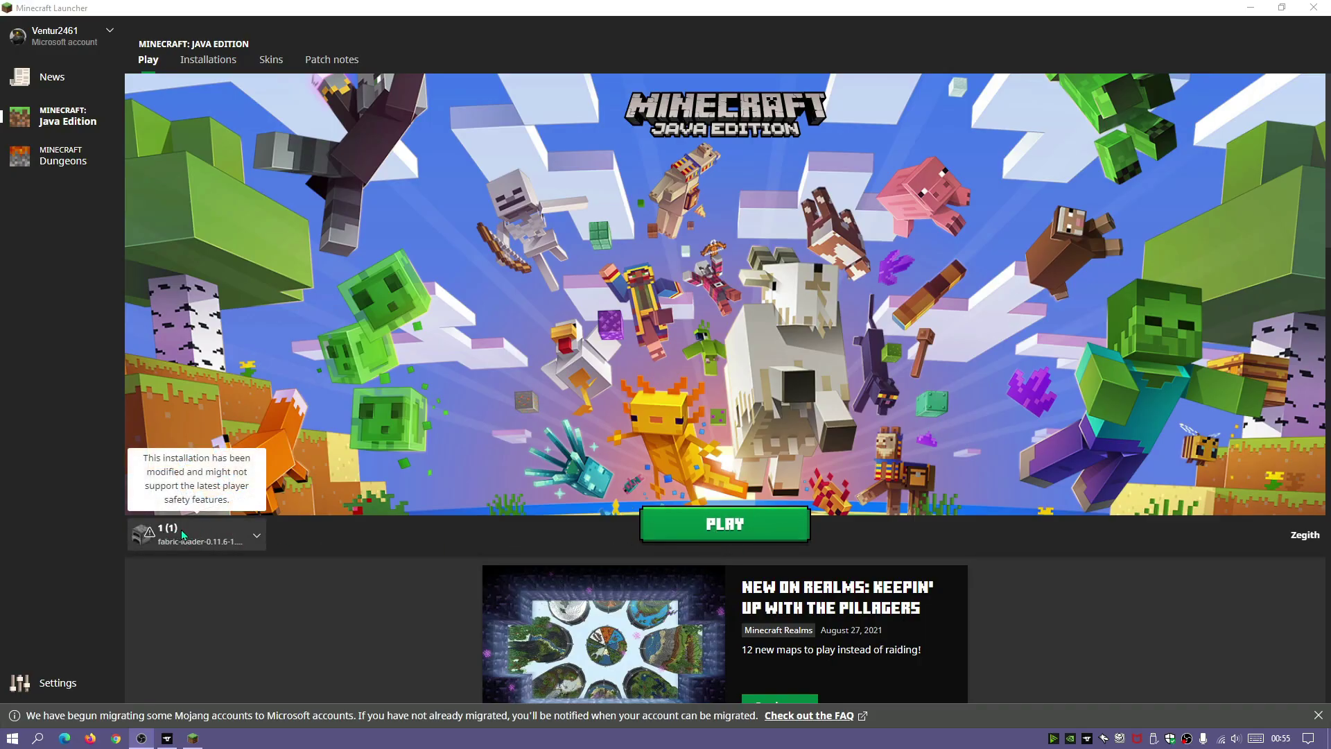
click(718, 529)
click(718, 403)
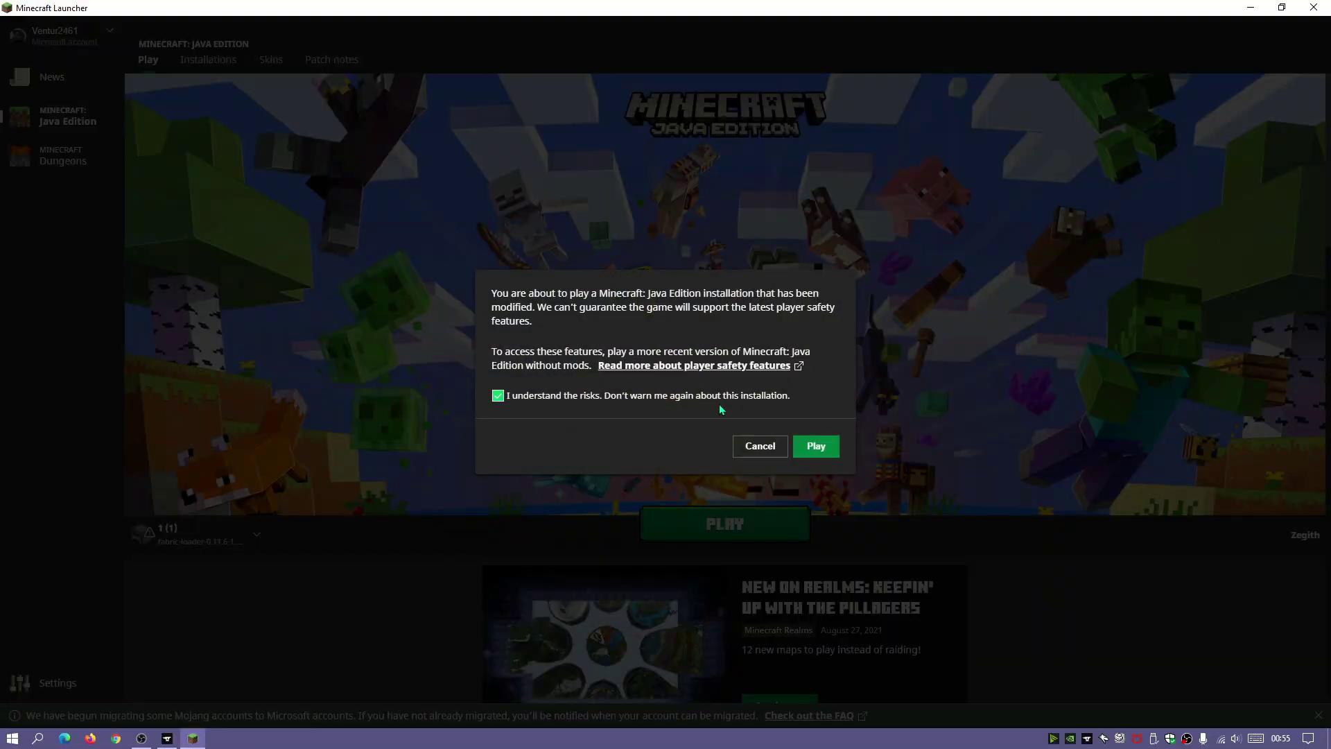
click(815, 447)
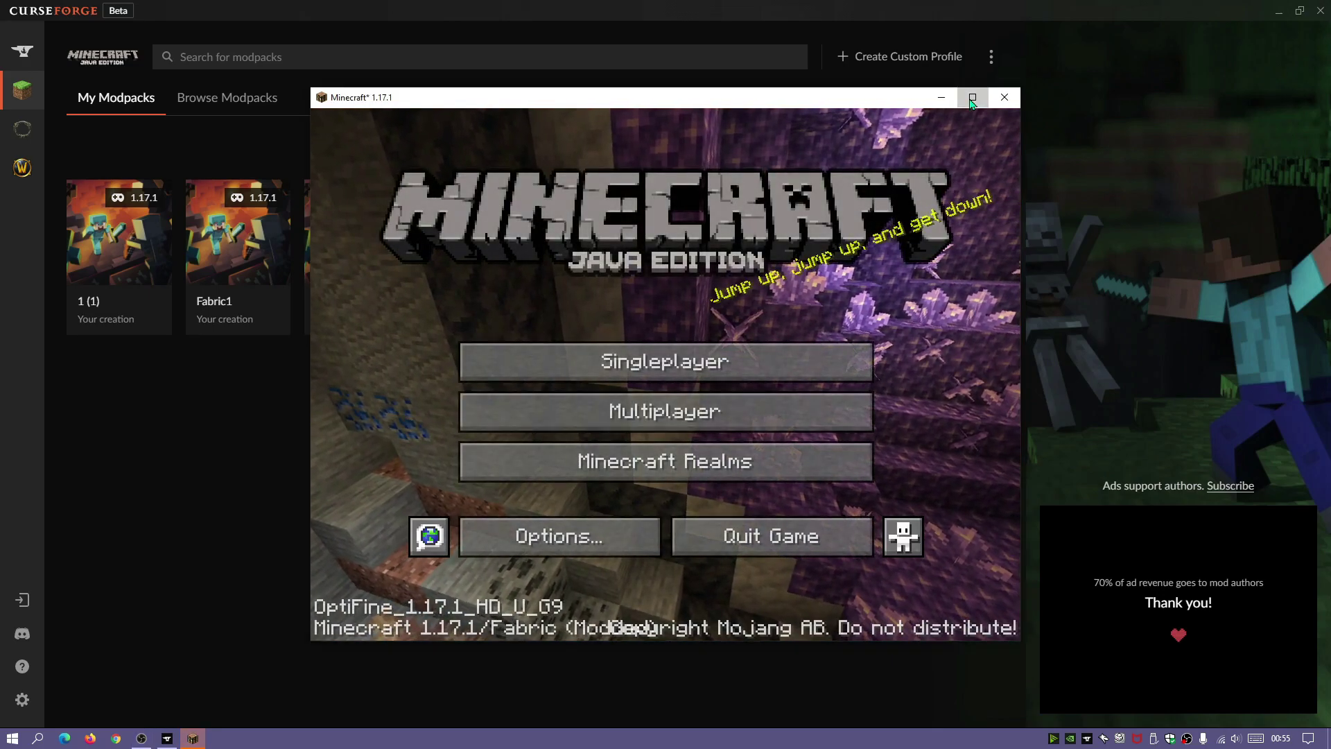
Maximize Minecraft, confirm the OptiFine Shaders screen opens from Video Settings, then quit the game
click(972, 97)
click(583, 577)
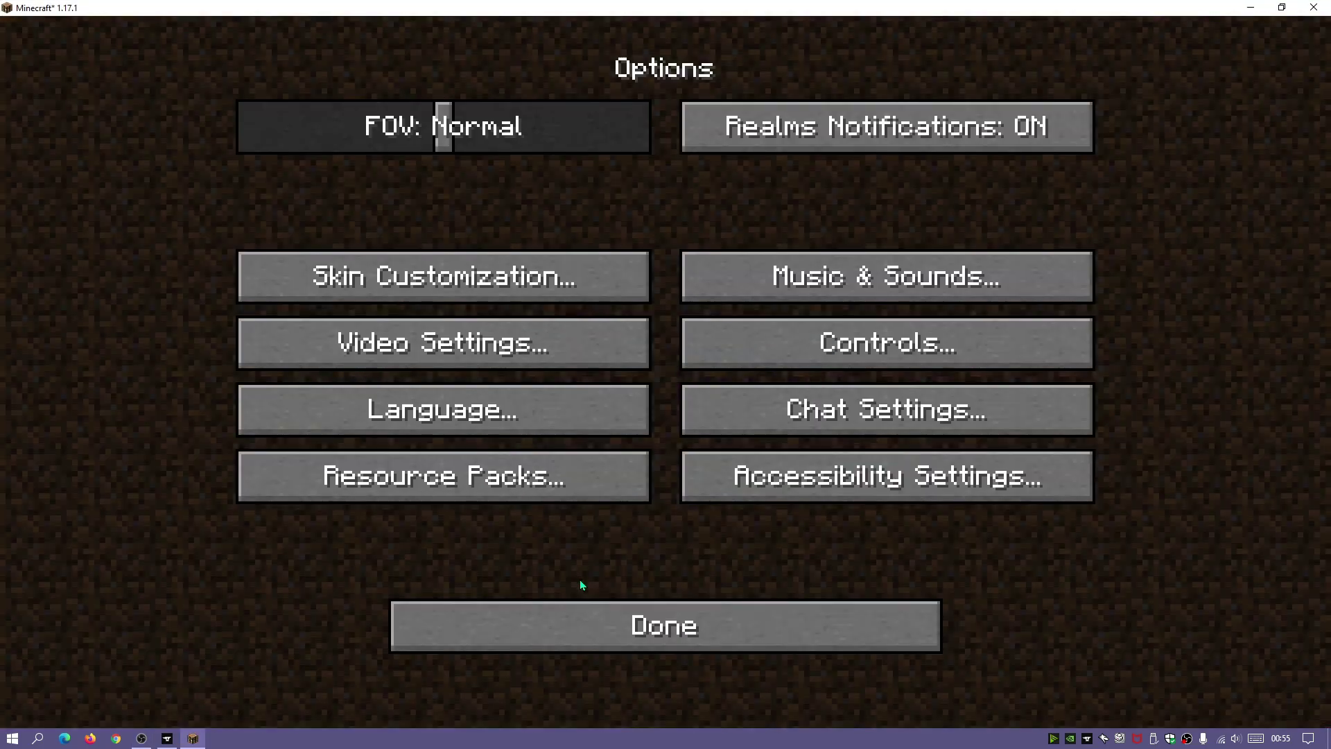
click(526, 341)
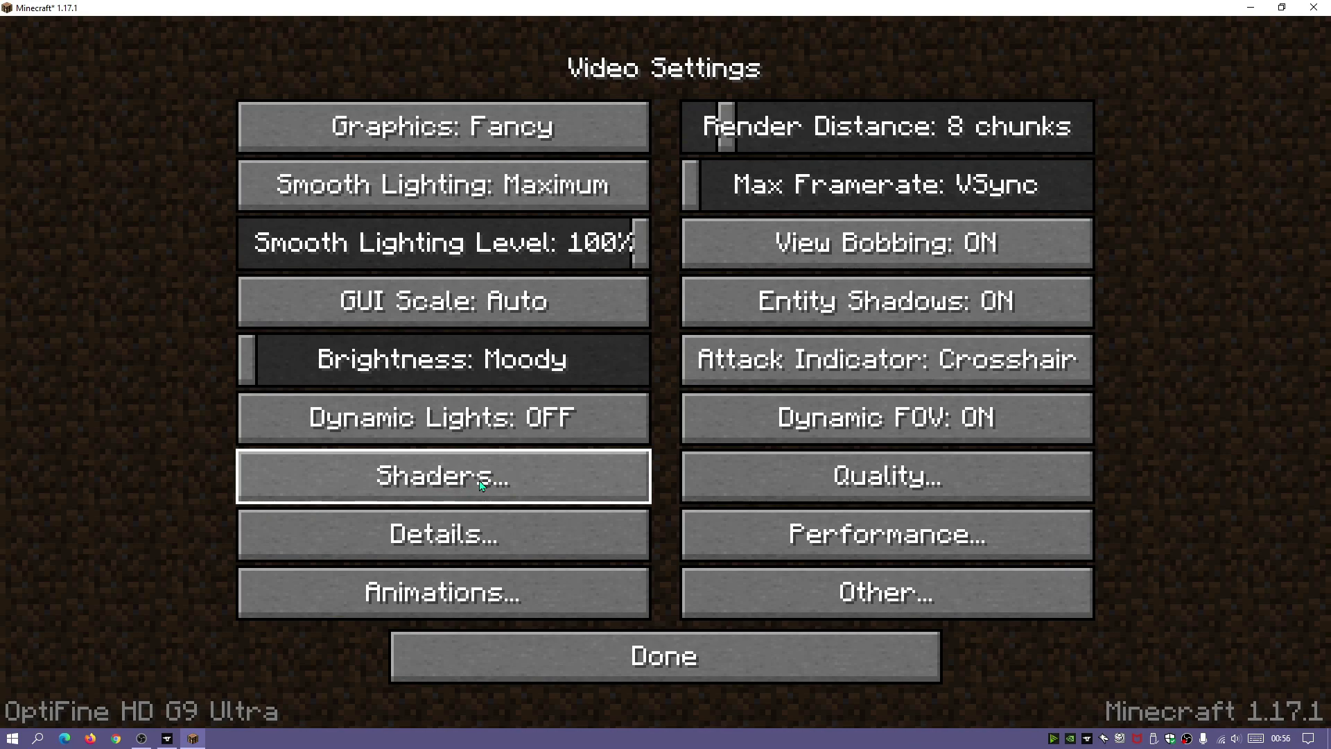
click(438, 478)
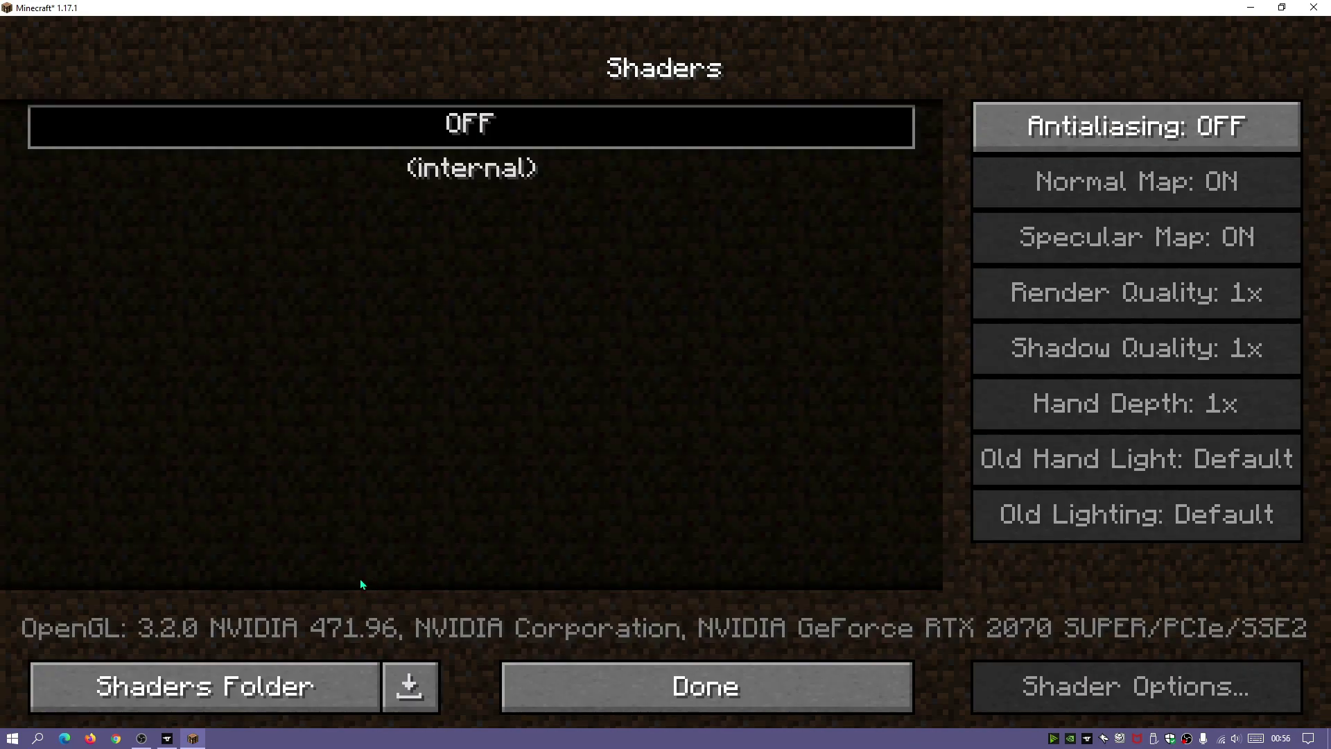
click(822, 699)
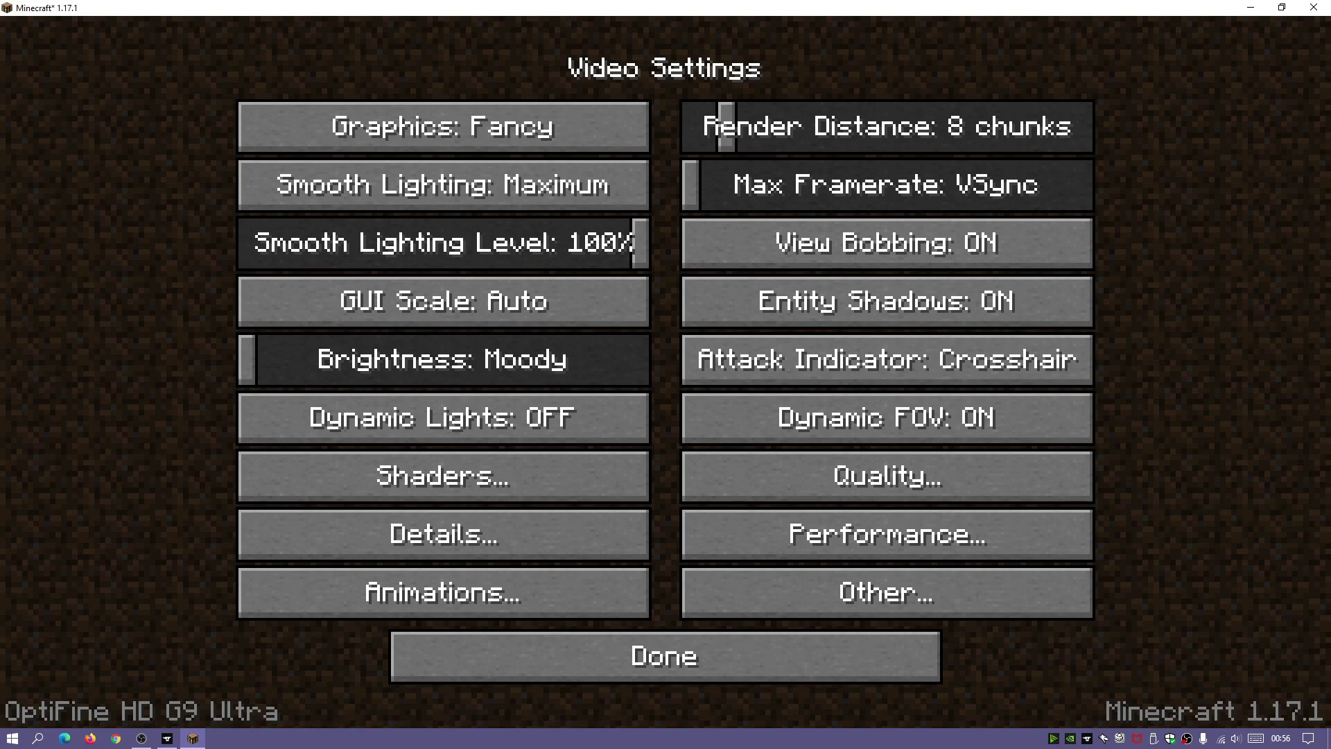
key(alt+F4)
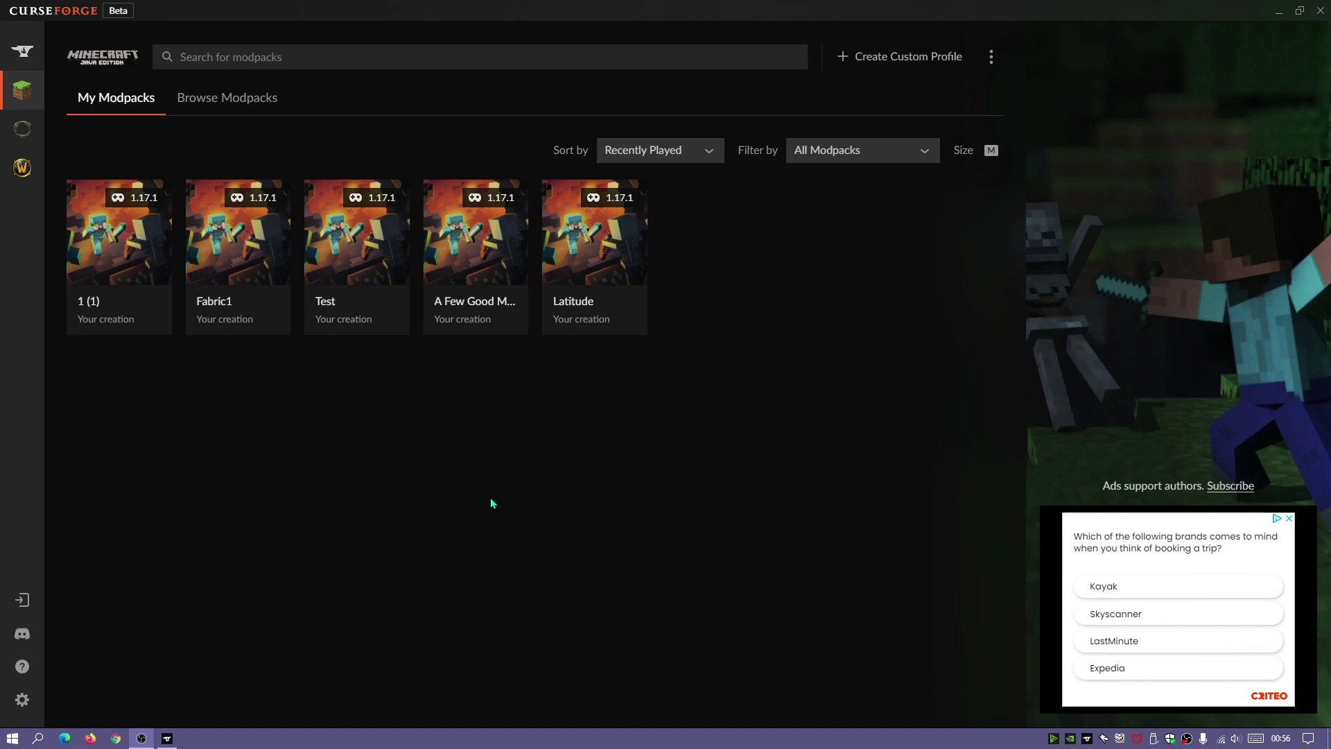
Close CurseForge, start GDLauncher and begin adding a new instance
click(1319, 10)
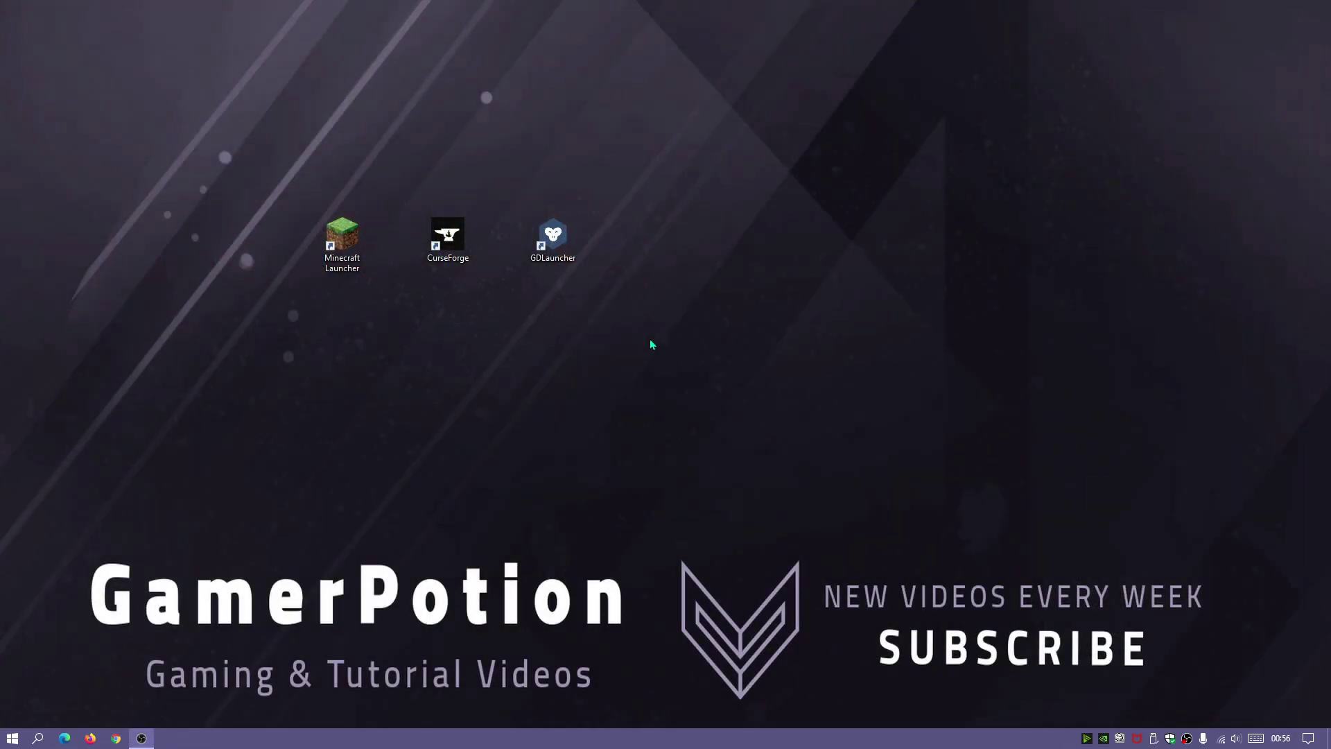
double_click(549, 257)
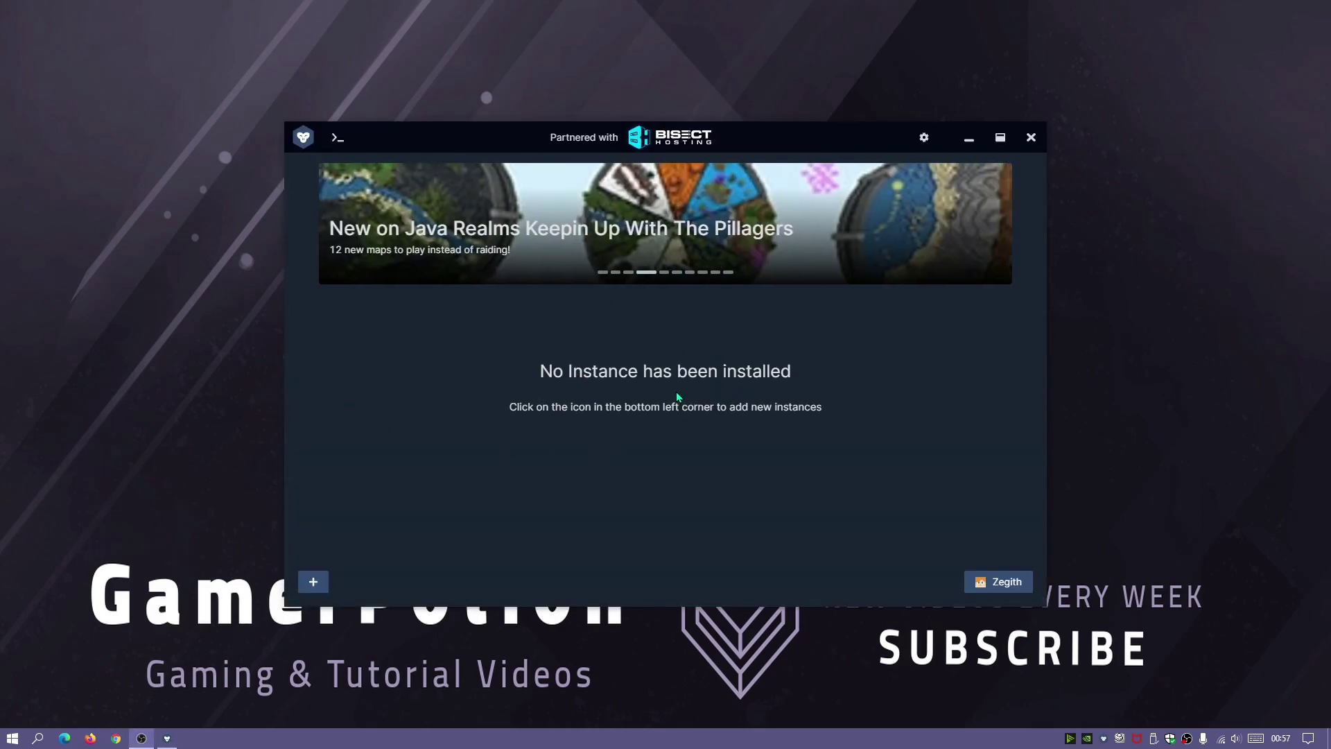
click(315, 584)
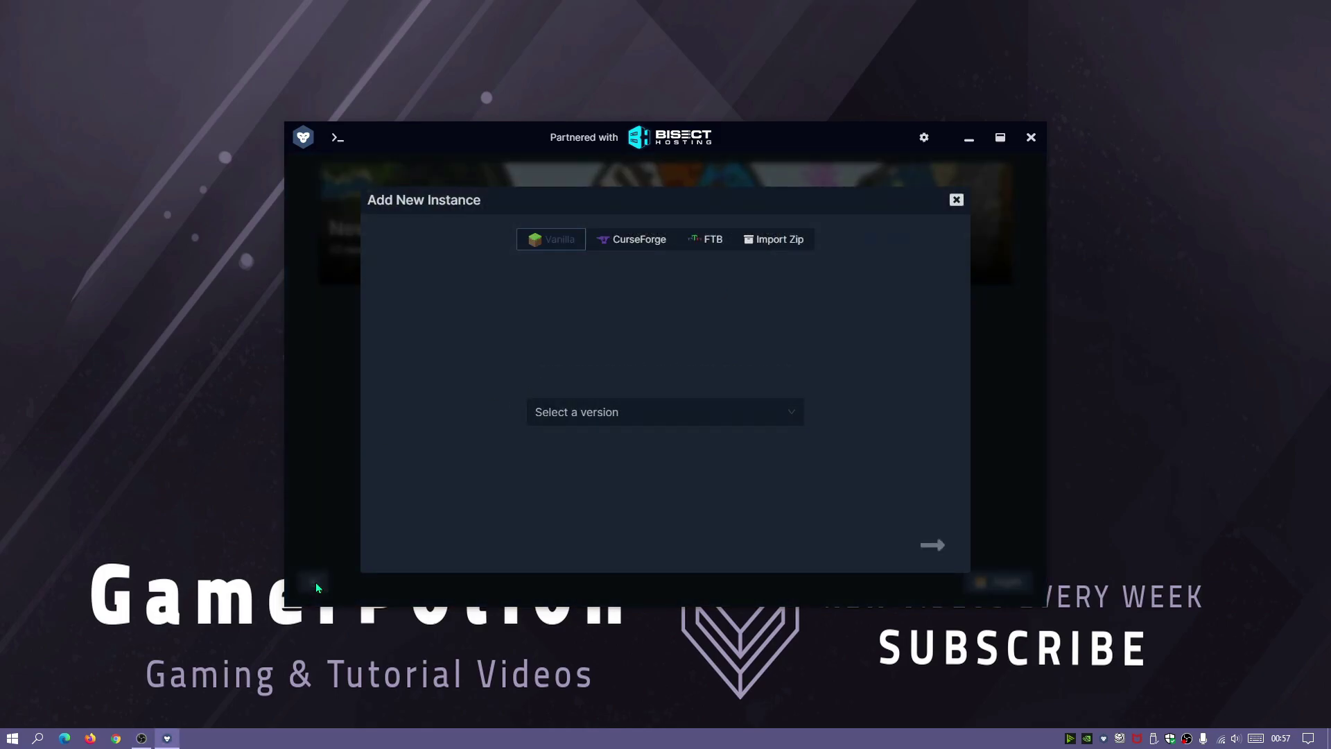
click(584, 420)
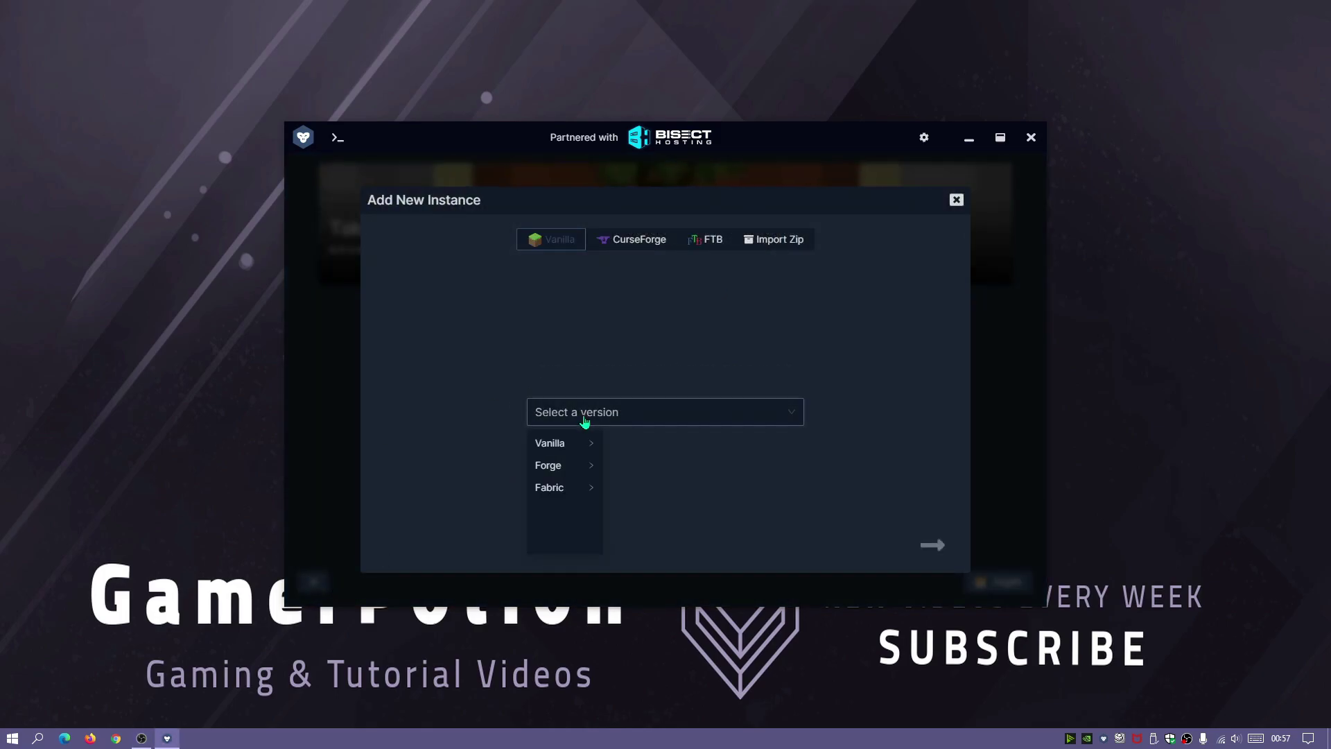
Choose Fabric release 1.17.1 with loader 0.11.6 and create the 'Minecraft fabric' instance
click(558, 493)
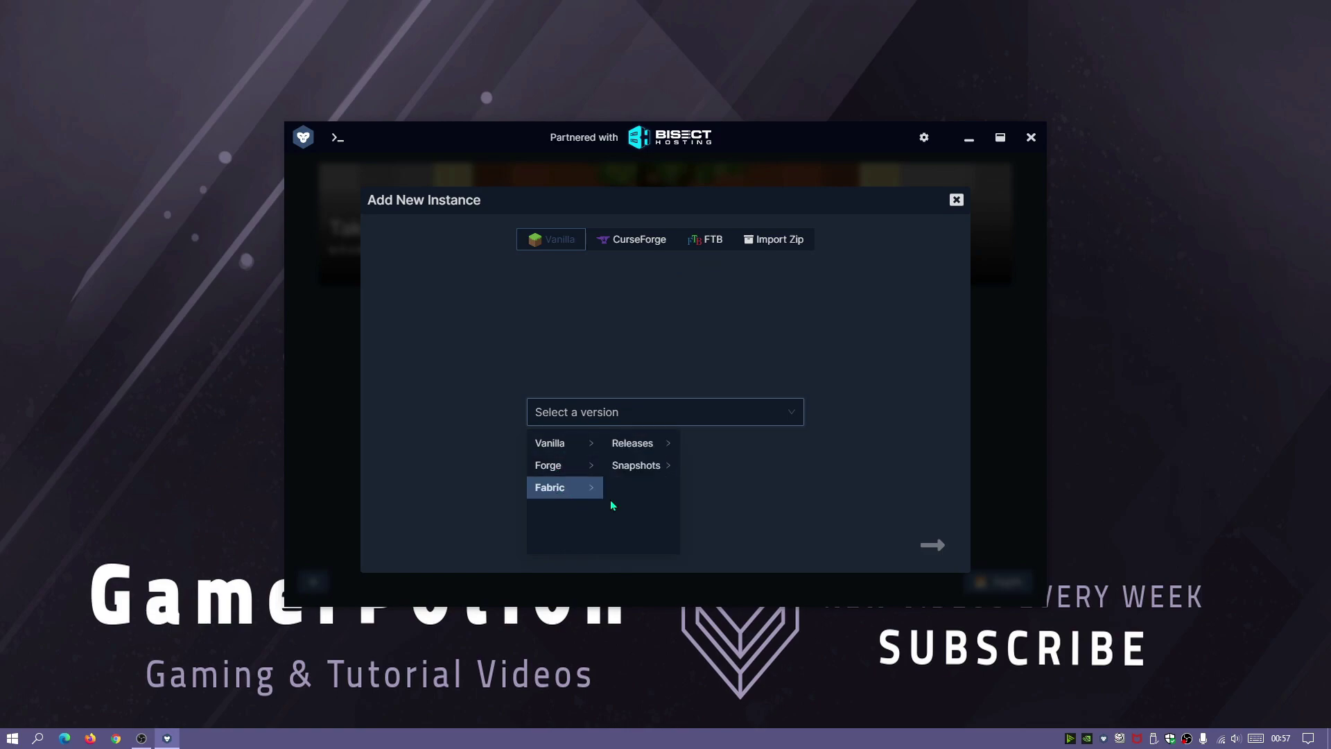
click(634, 452)
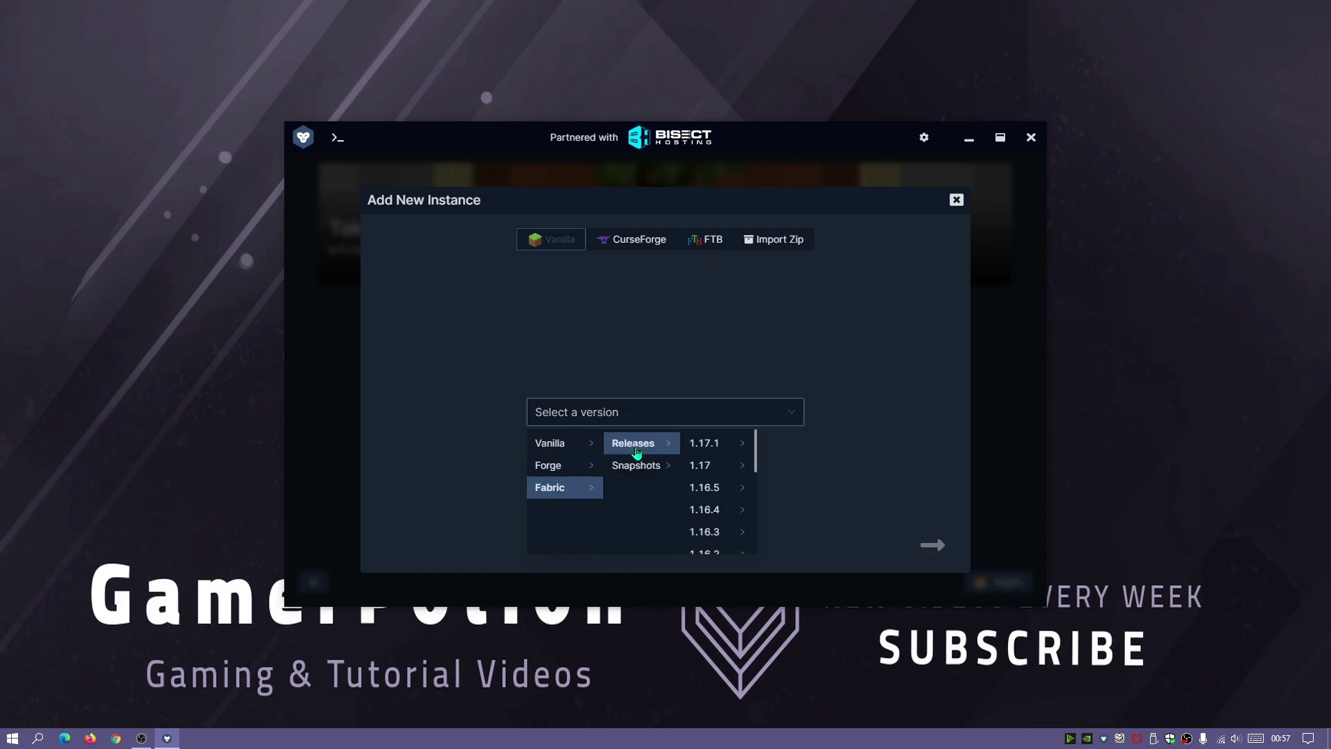
click(713, 450)
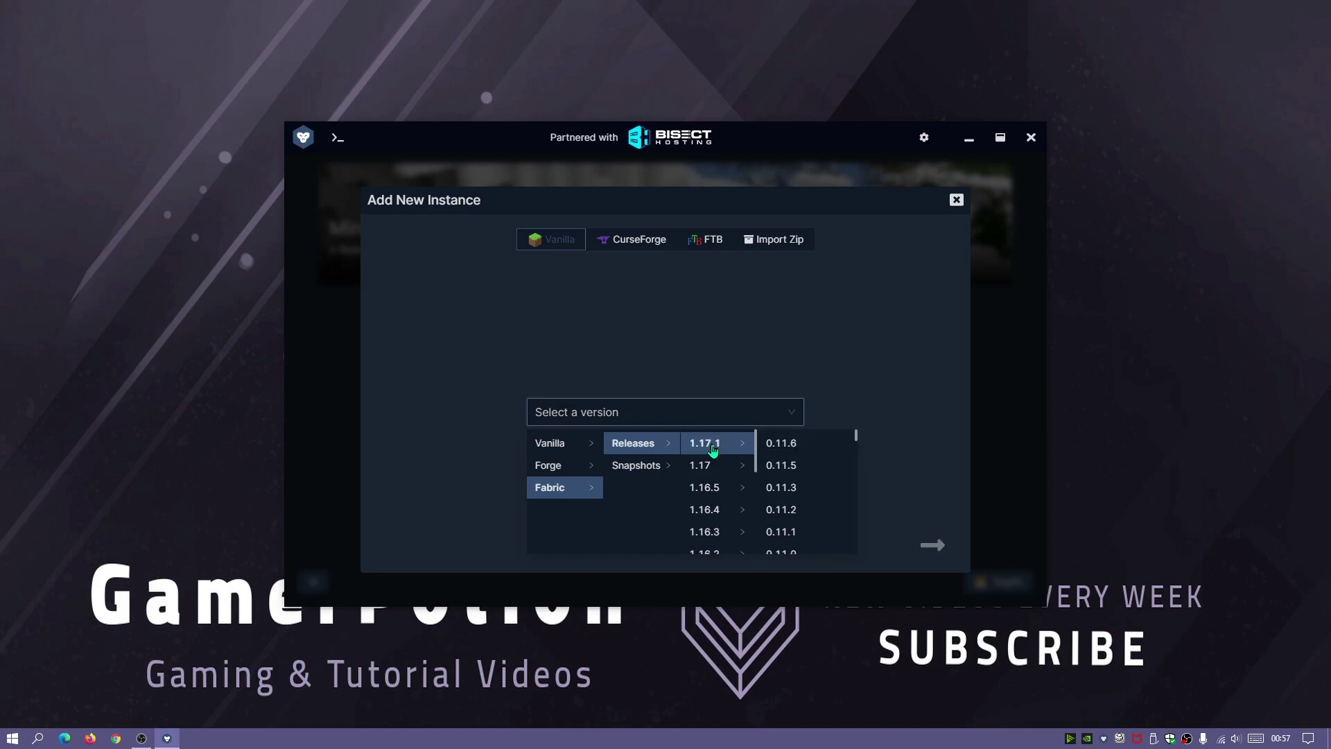
click(789, 449)
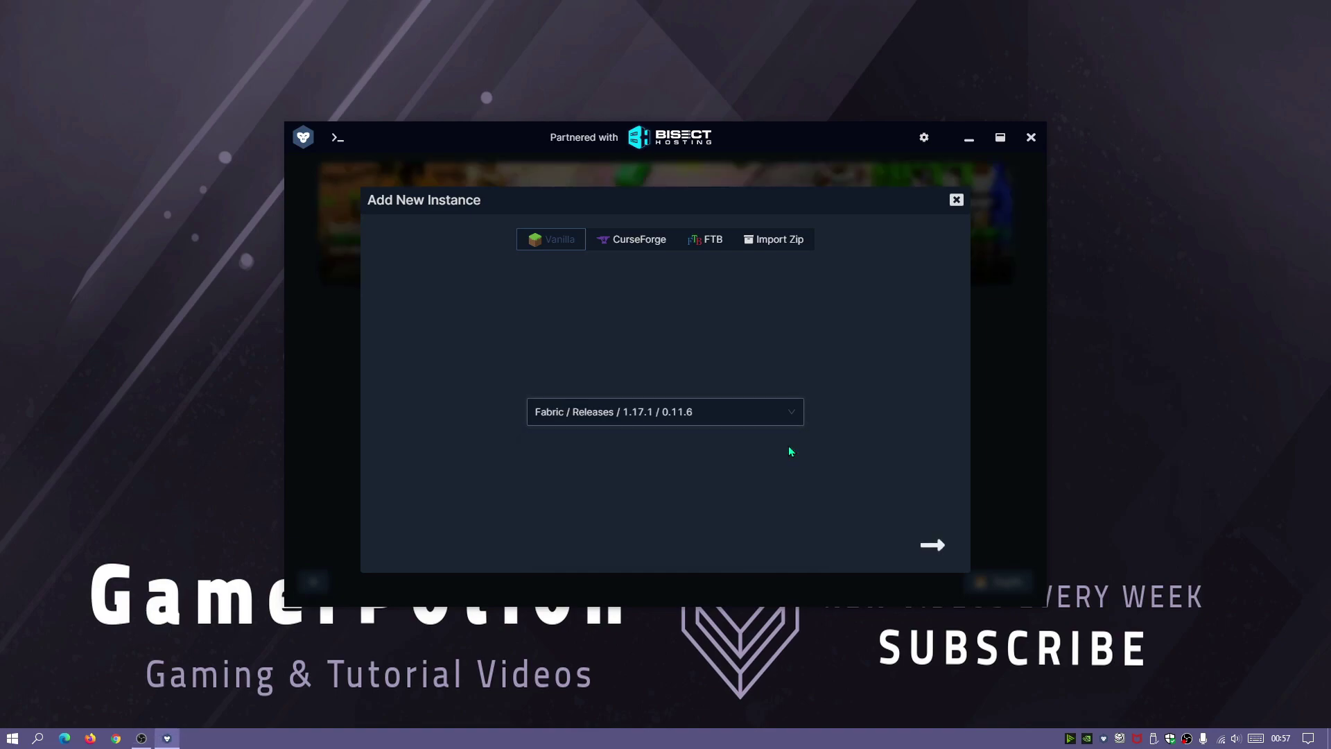
click(934, 547)
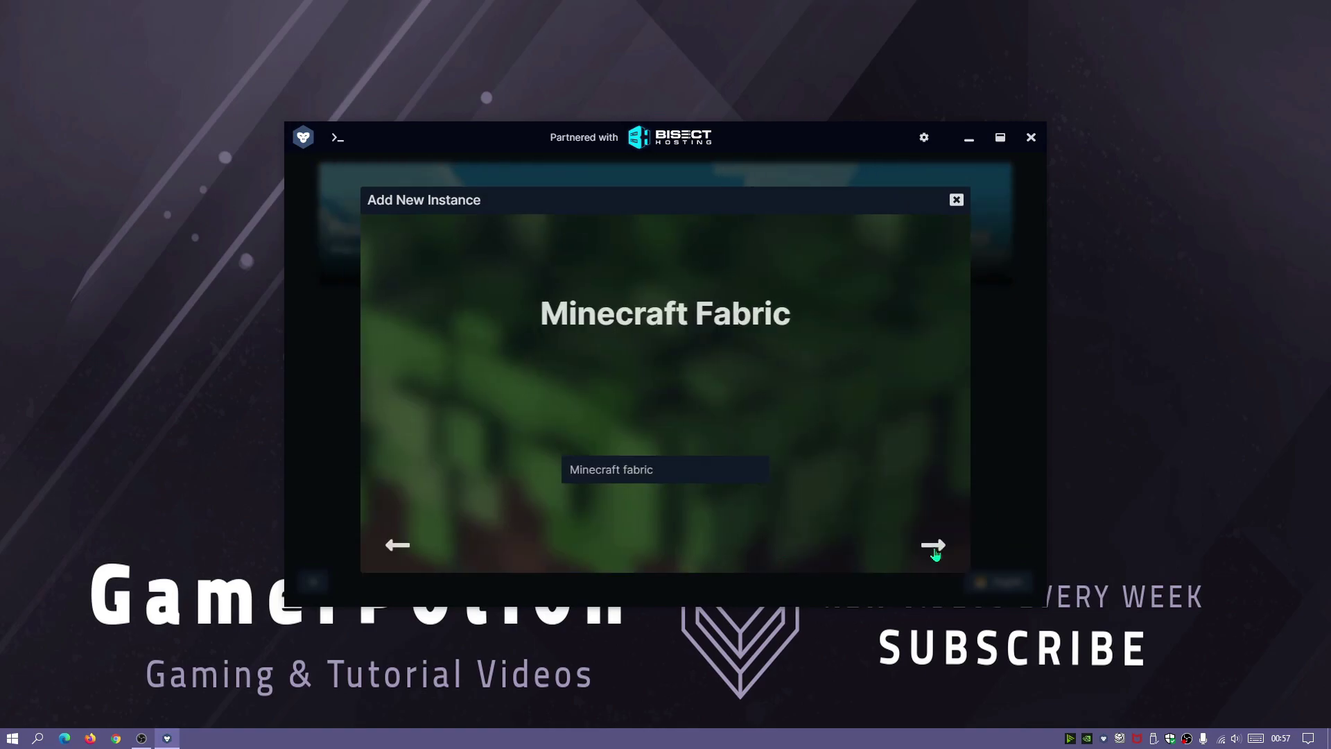
click(934, 547)
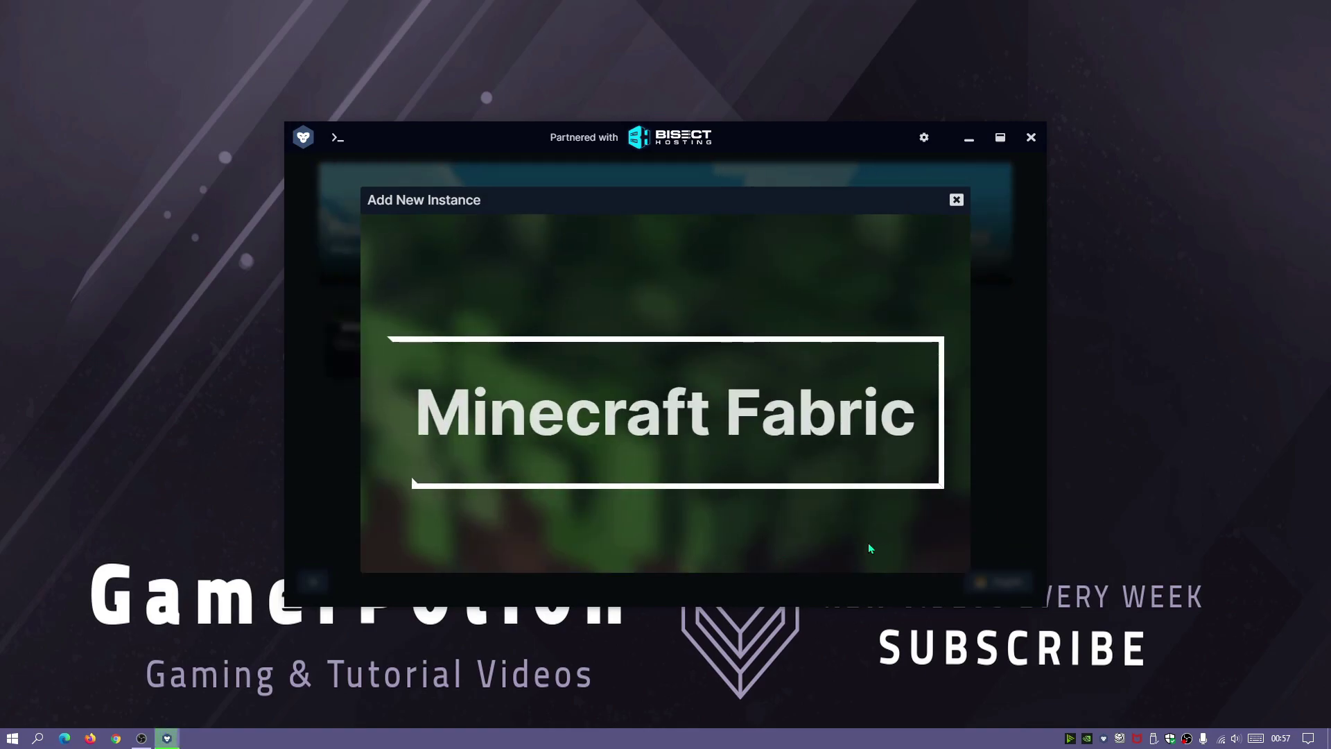